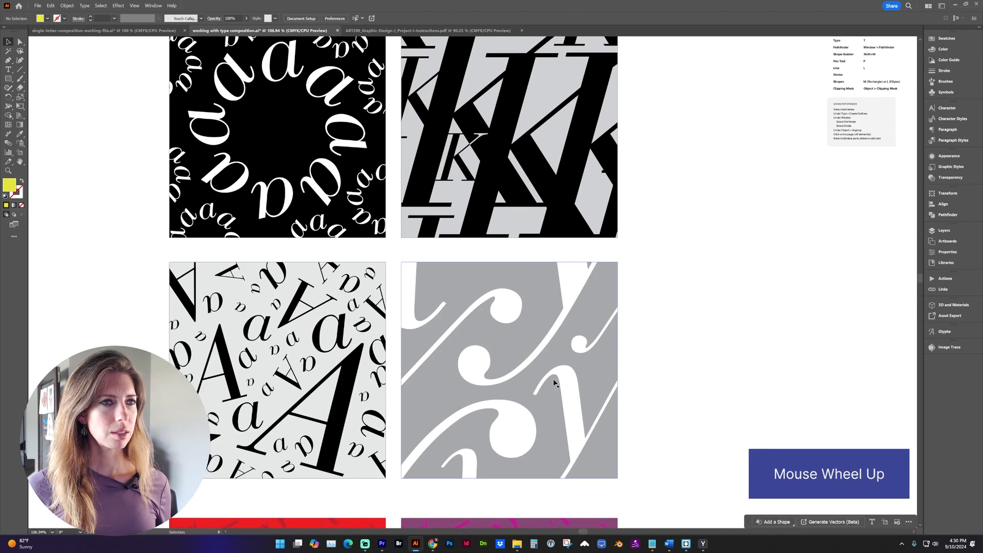
# - Duplicate the black-and-light-gray scattered A composition's artboard into the empty space beside the gray y composition
pyautogui.scroll(1, 473, 392)
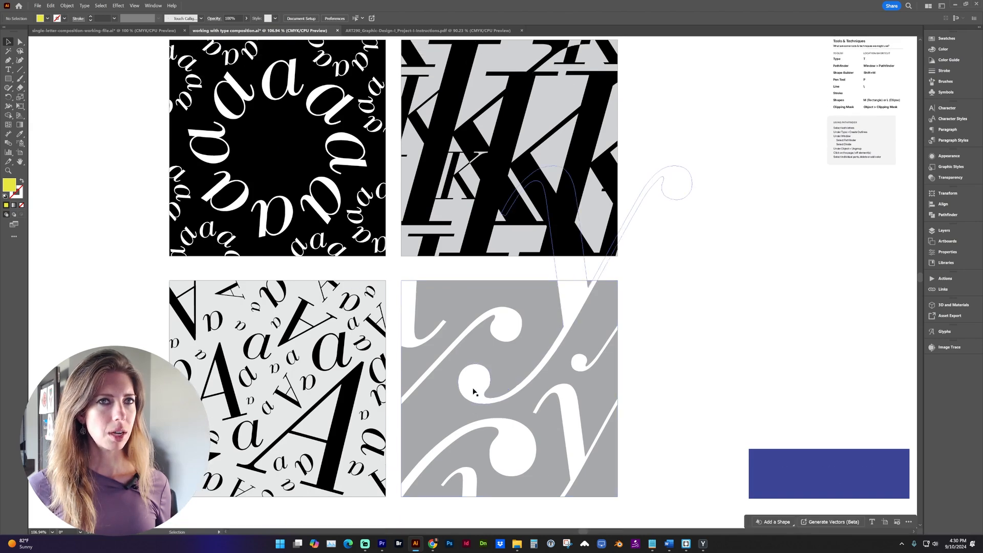
pyautogui.scroll(-2, 473, 392)
pyautogui.press('space')
pyautogui.moveTo(461, 443); pyautogui.dragTo(439, 211)
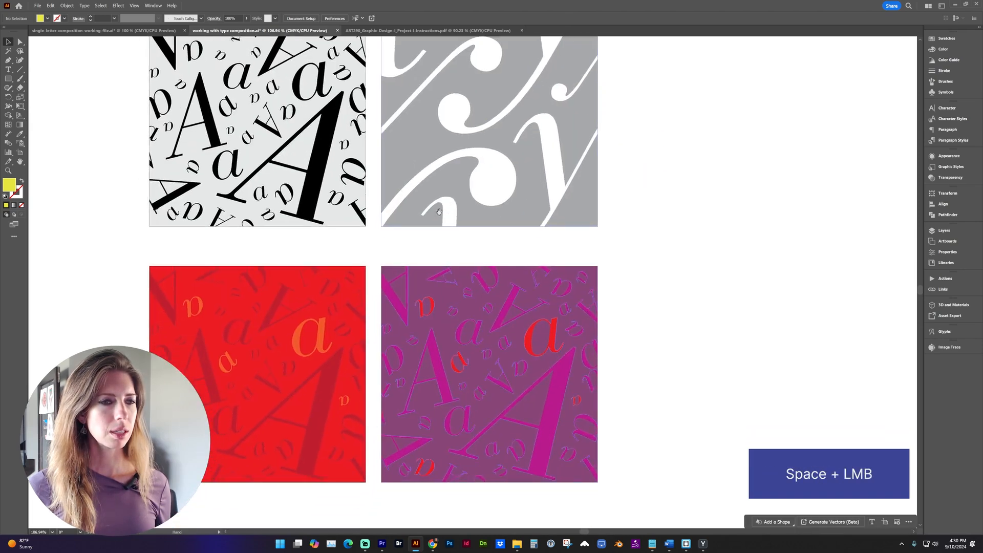
pyautogui.scroll(1, 480, 143)
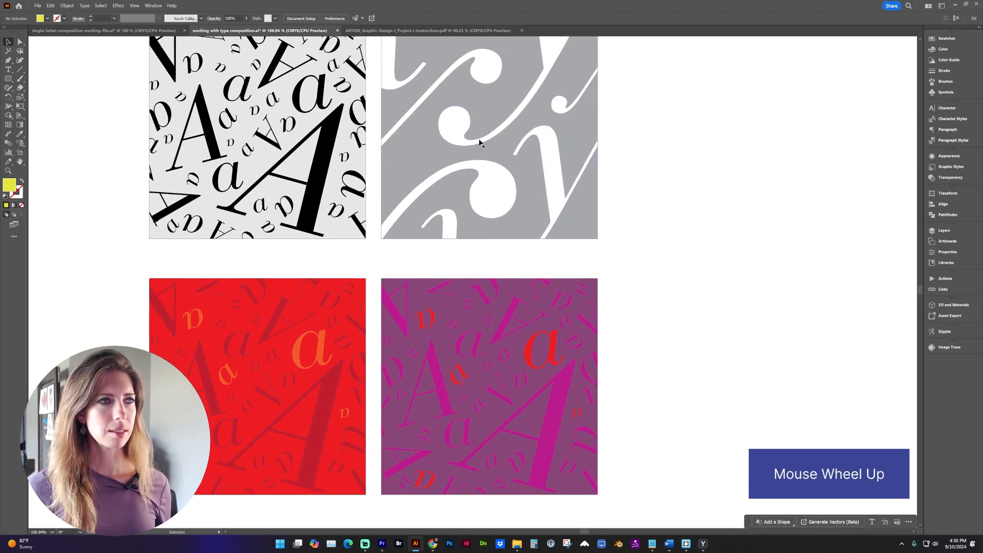
pyautogui.press('space')
pyautogui.moveTo(480, 143); pyautogui.dragTo(476, 327)
pyautogui.hotkey('shift', 'o')
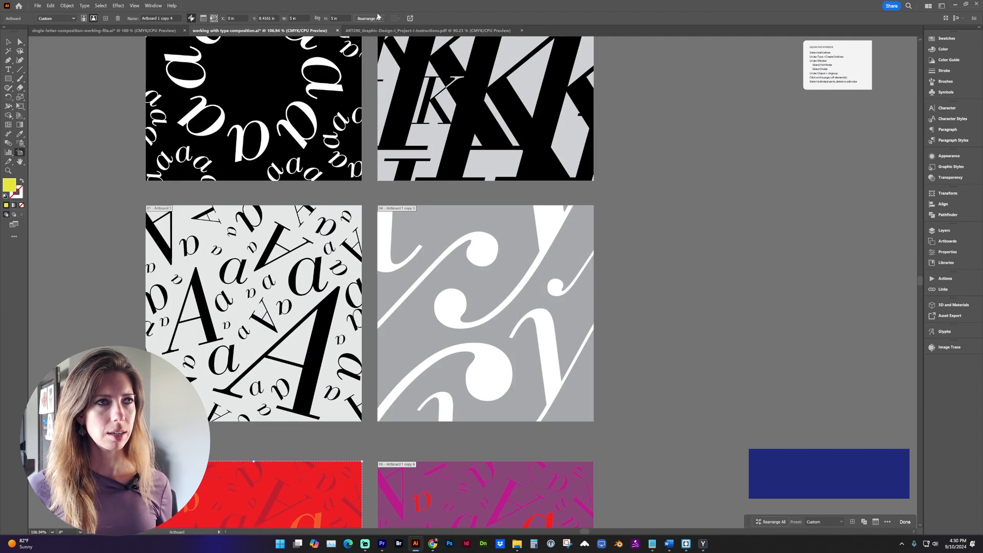
pyautogui.click(228, 237)
pyautogui.moveTo(228, 237); pyautogui.dragTo(687, 252)
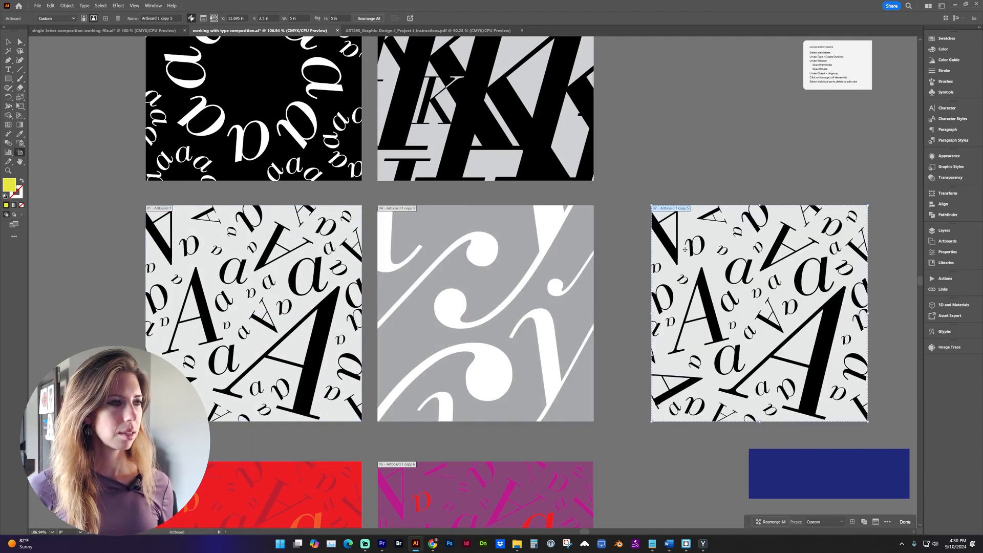
# - Release the clipping mask on the duplicated A composition
pyautogui.press('space')
pyautogui.hotkey('ctrl', '0')
pyautogui.click(261, 127)
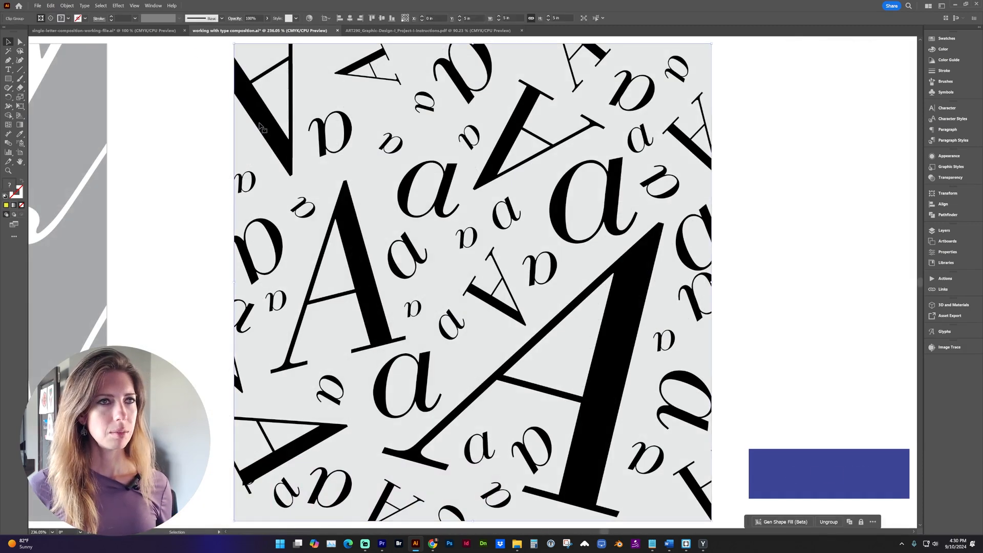
pyautogui.scroll(-1, 245, 128)
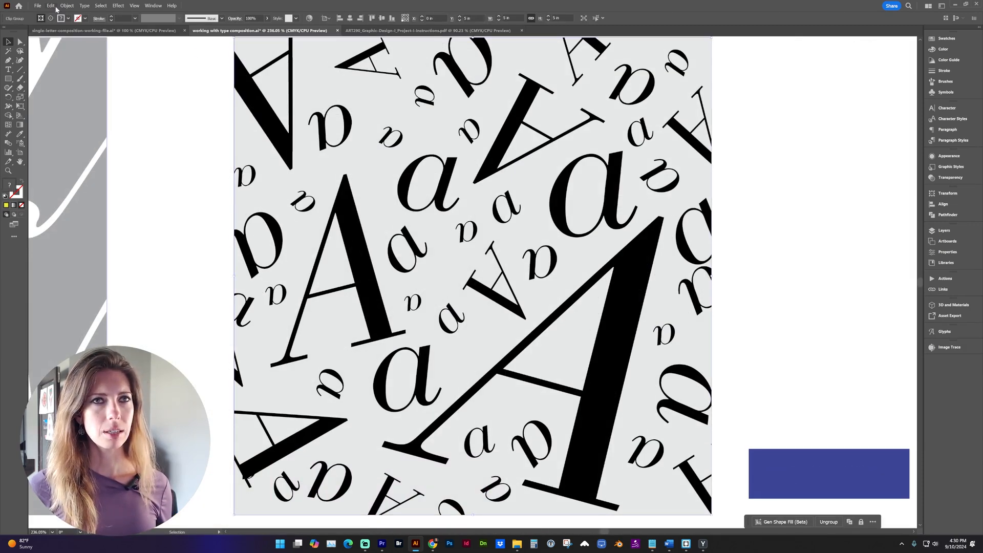
pyautogui.click(67, 5)
pyautogui.moveTo(107, 335)
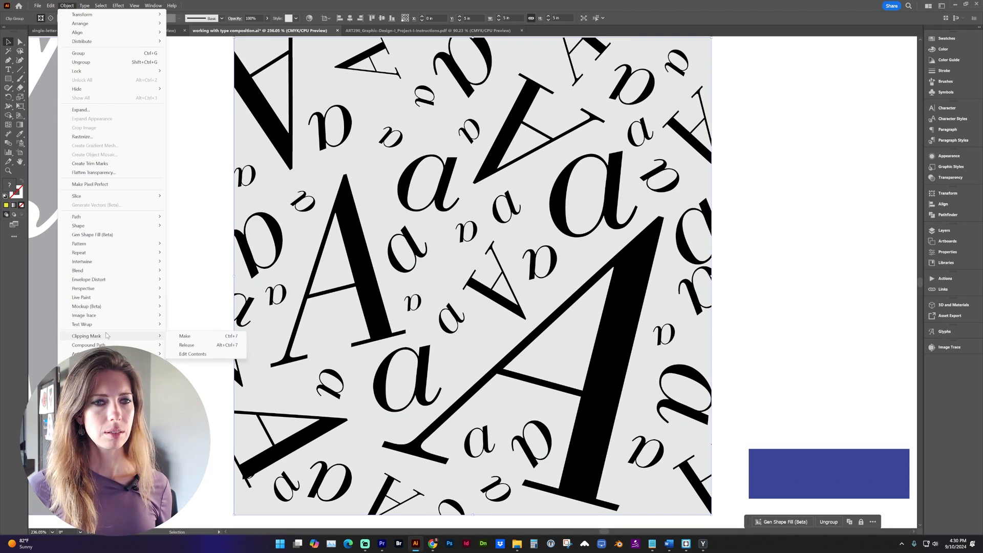
pyautogui.click(205, 345)
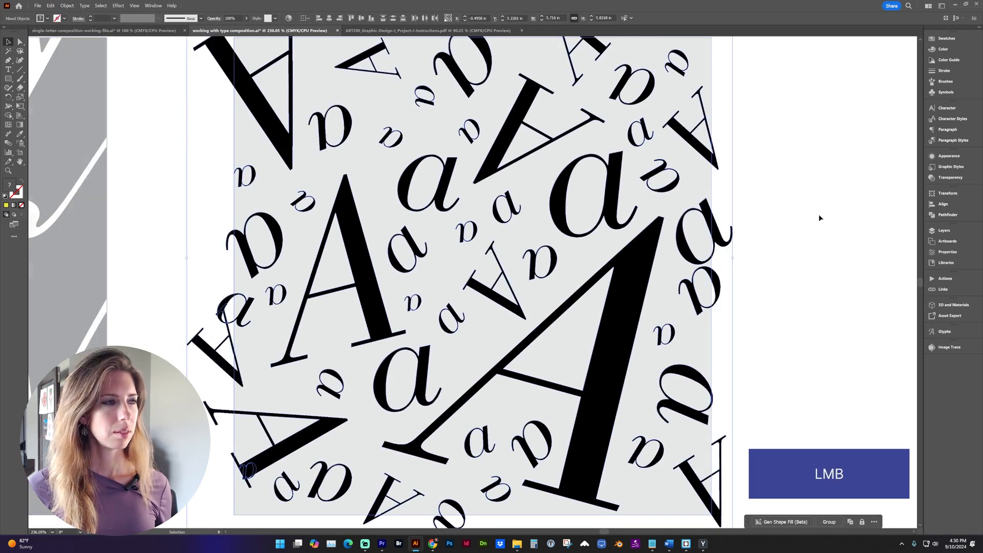
# - Deselect the released letters and display the color swatches
pyautogui.hotkey('ctrl', '-')
pyautogui.hotkey('ctrl', '-')
pyautogui.moveTo(721, 215); pyautogui.dragTo(674, 201)
pyautogui.click(667, 184)
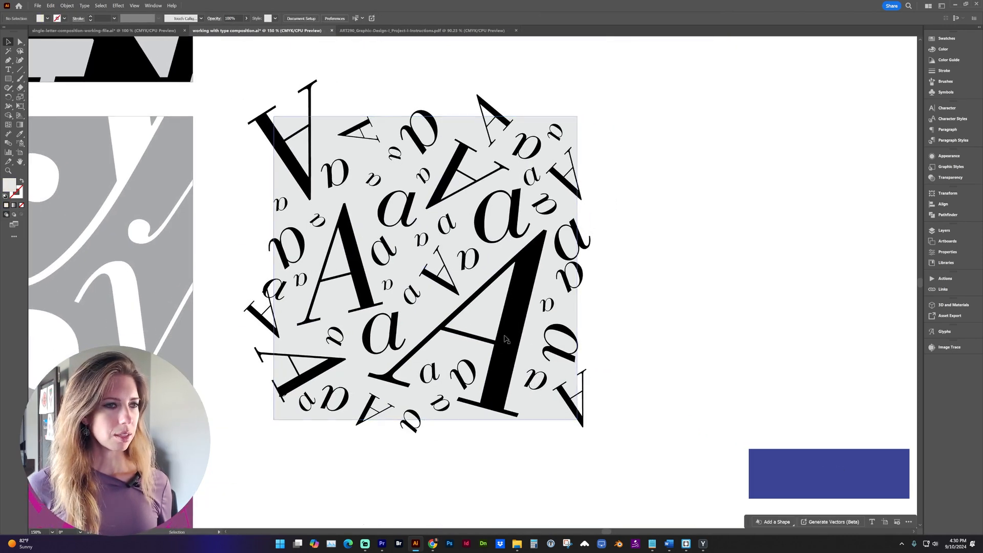
pyautogui.click(954, 38)
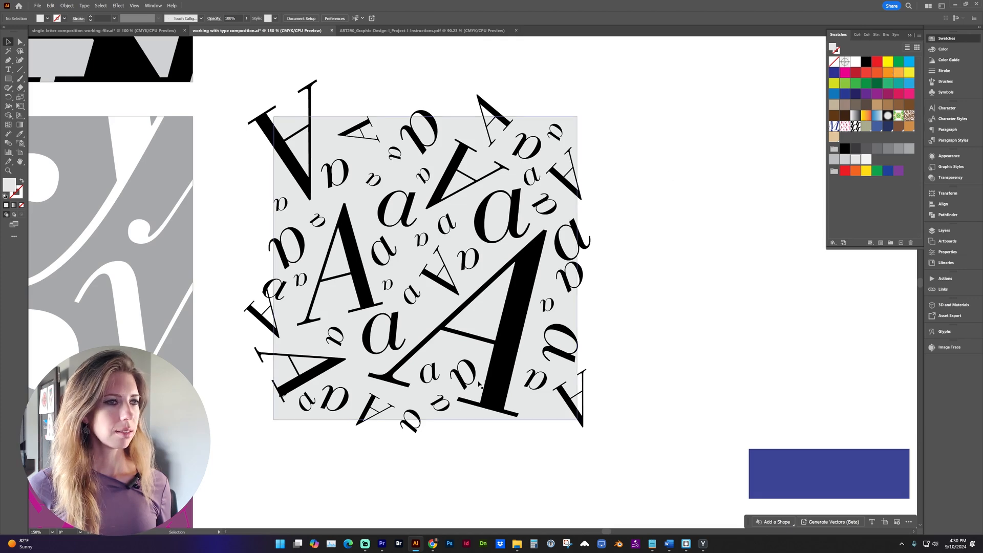
# - Switch to the Chrome browser and open the Autumn Hues palette on the Design Seeds site
pyautogui.moveTo(431, 543)
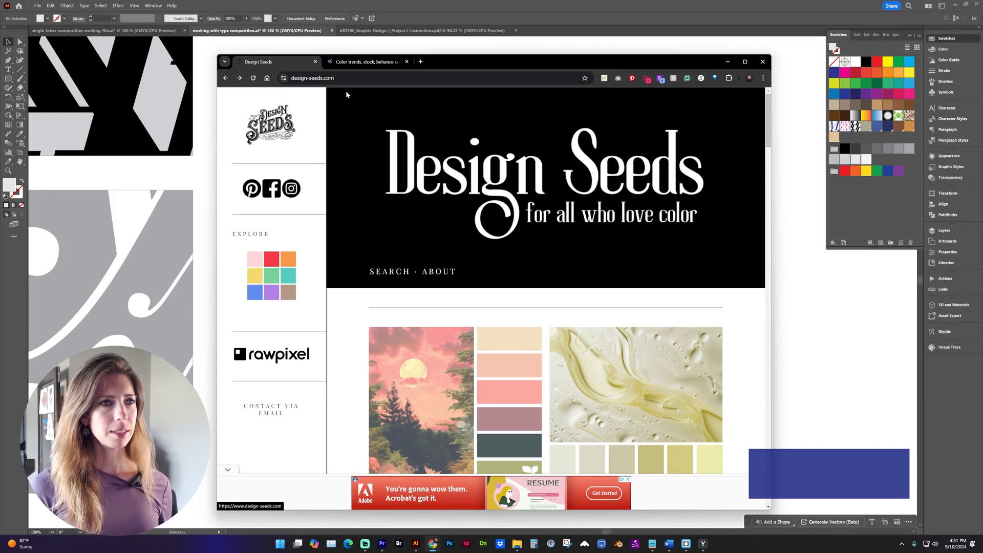
pyautogui.scroll(-1, 410, 252)
pyautogui.scroll(-8, 411, 252)
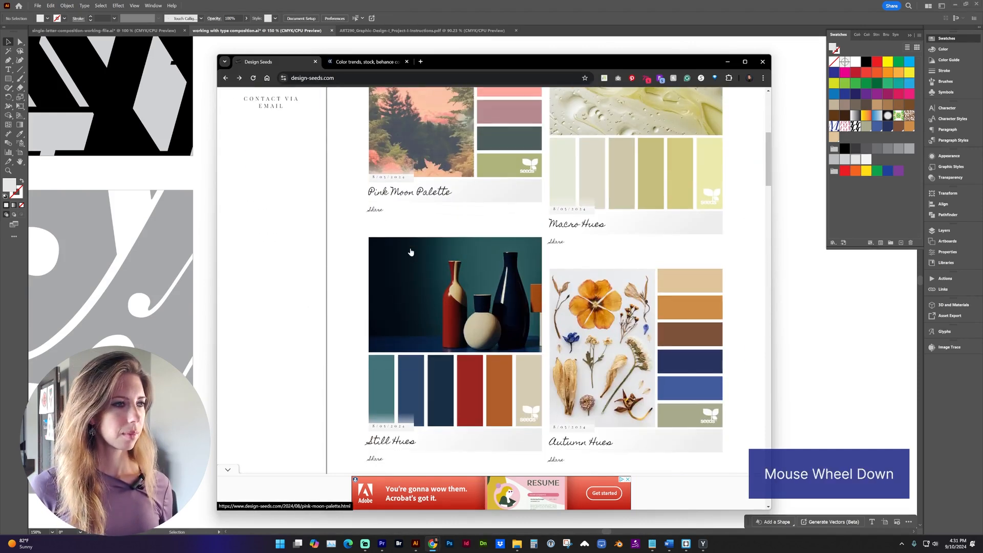
pyautogui.scroll(-1, 411, 252)
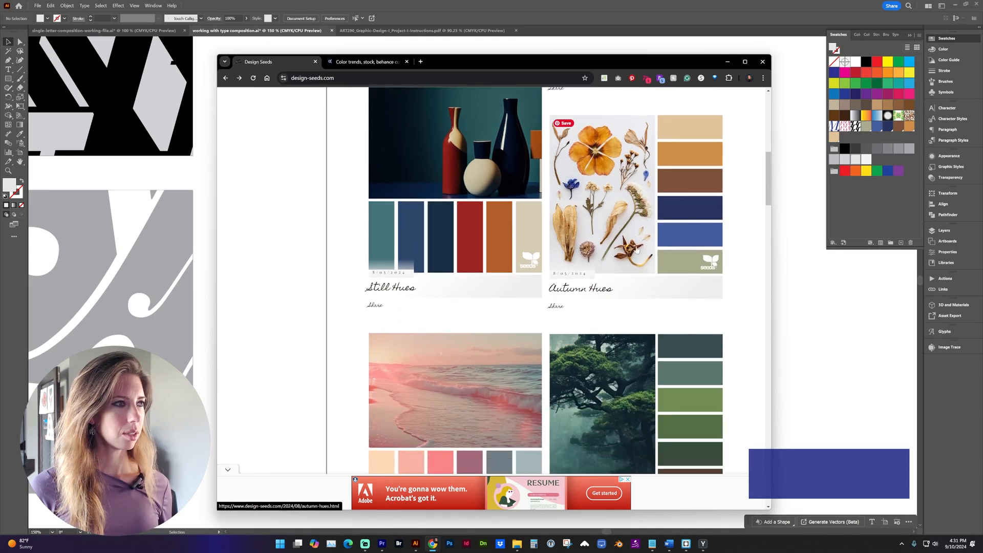
pyautogui.click(633, 206)
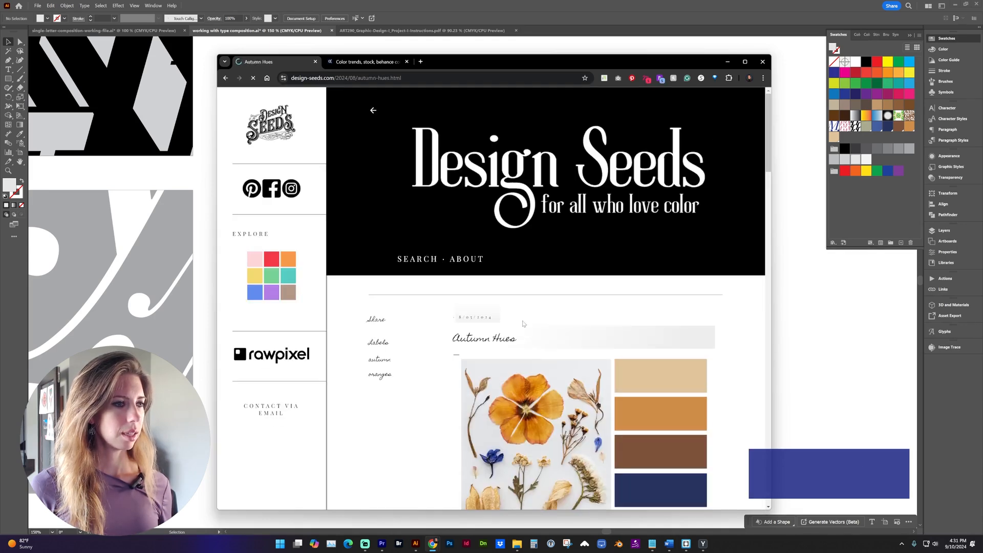
# - Examine the hex codes listed under the Autumn Hues palette
pyautogui.scroll(-2, 537, 364)
pyautogui.scroll(-2, 537, 363)
pyautogui.scroll(-4, 637, 223)
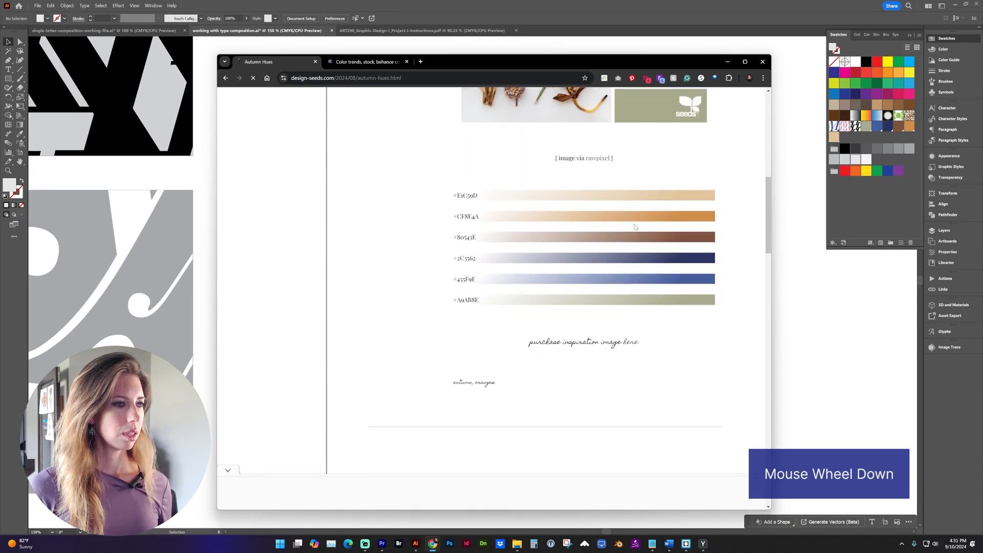
pyautogui.doubleClick(463, 196)
pyautogui.click(447, 210)
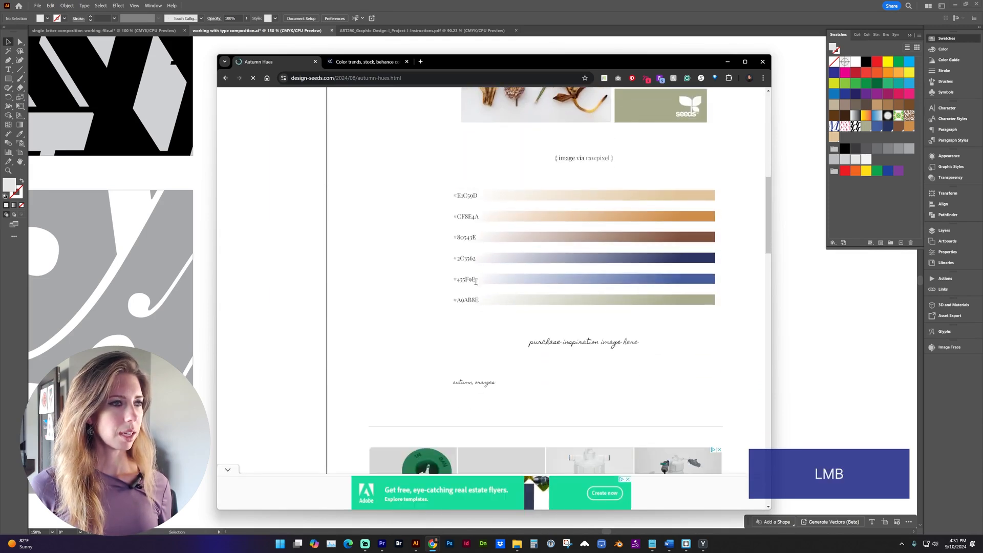
# - Copy the Autumn Hues palette image, paste it into the Illustrator document, and place it beside the duplicated composition
pyautogui.scroll(5, 551, 235)
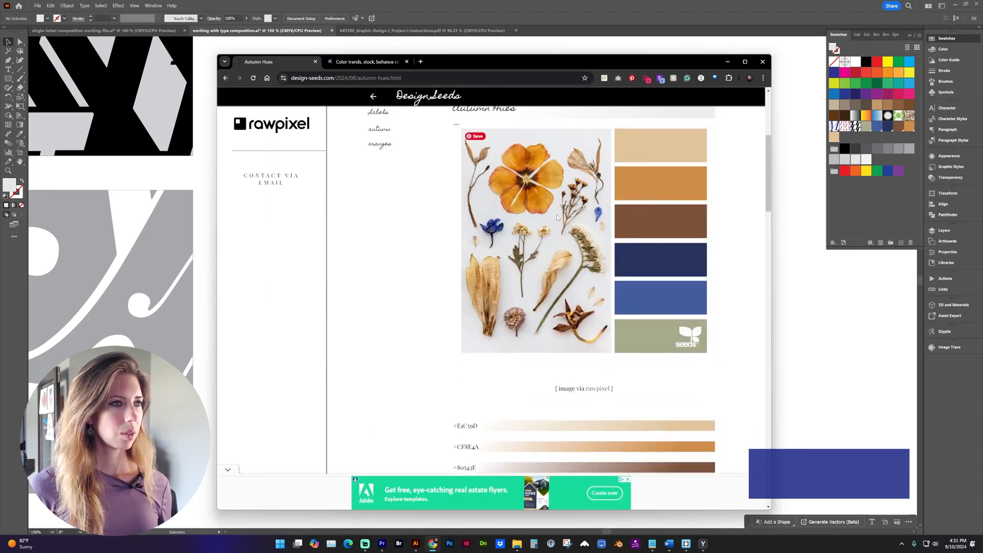
pyautogui.rightClick(554, 214)
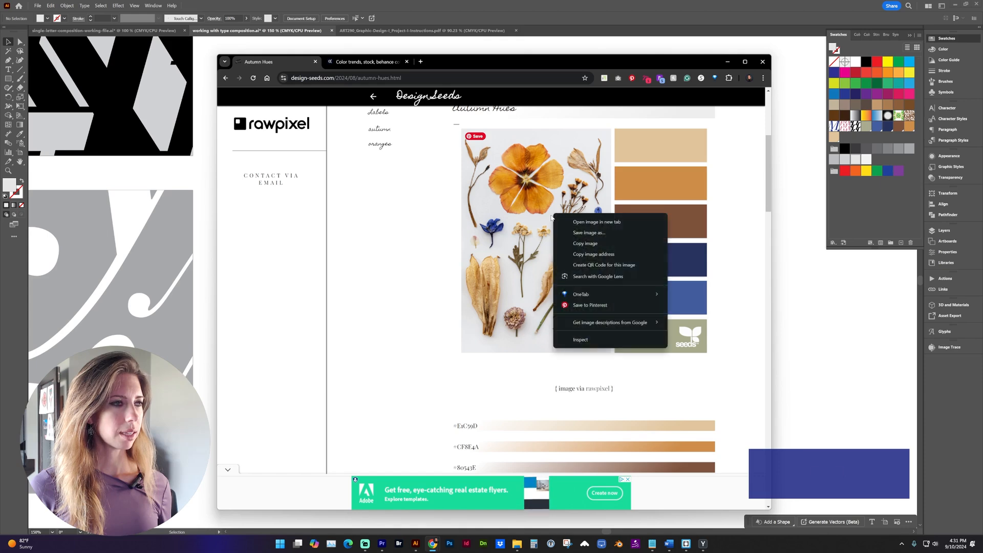
pyautogui.click(579, 246)
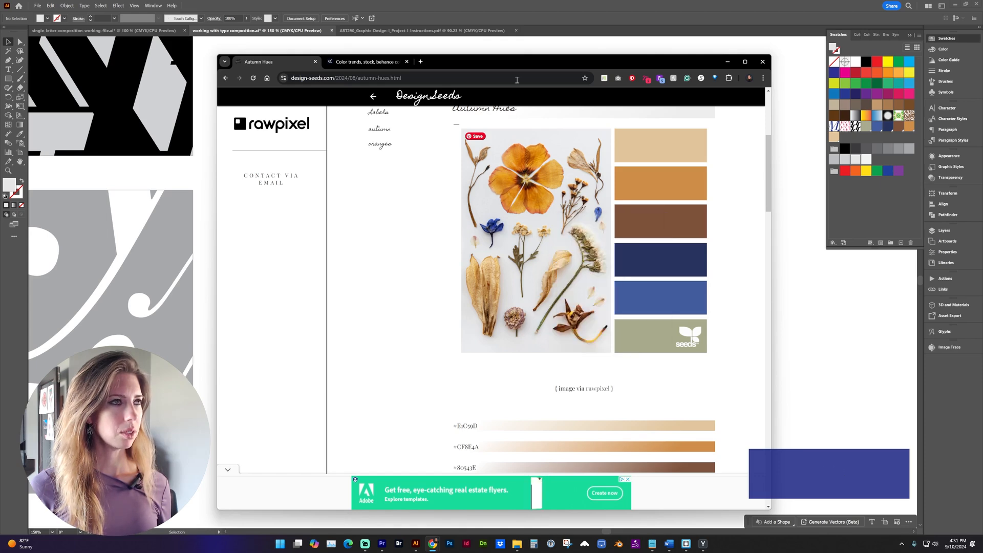
pyautogui.click(546, 10)
pyautogui.moveTo(574, 309); pyautogui.dragTo(477, 233)
pyautogui.hotkey('ctrl', 'v')
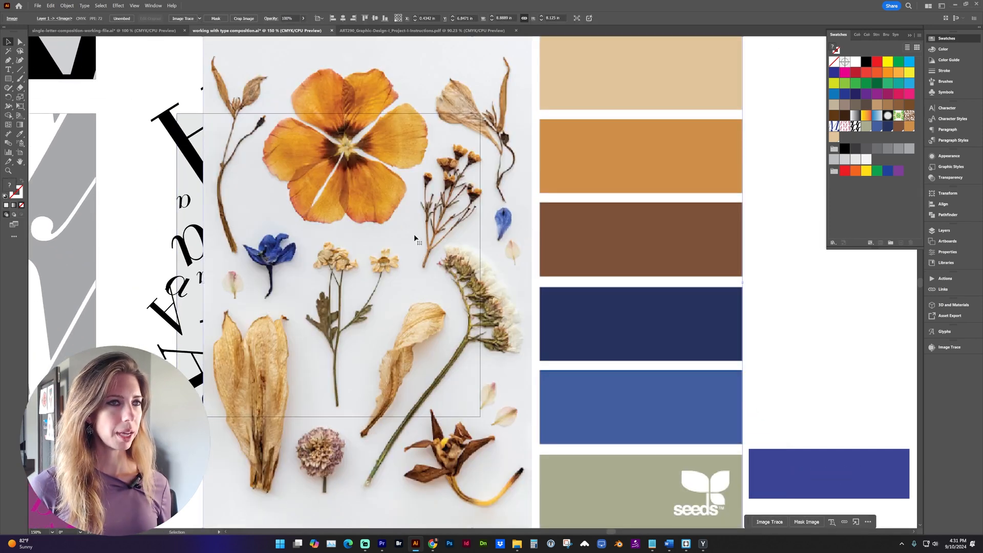
pyautogui.moveTo(290, 79); pyautogui.dragTo(661, 269)
# - Recolor the large lowercase a and two of the capital As with the palette image's dark navy using the Eyedropper
pyautogui.click(422, 205)
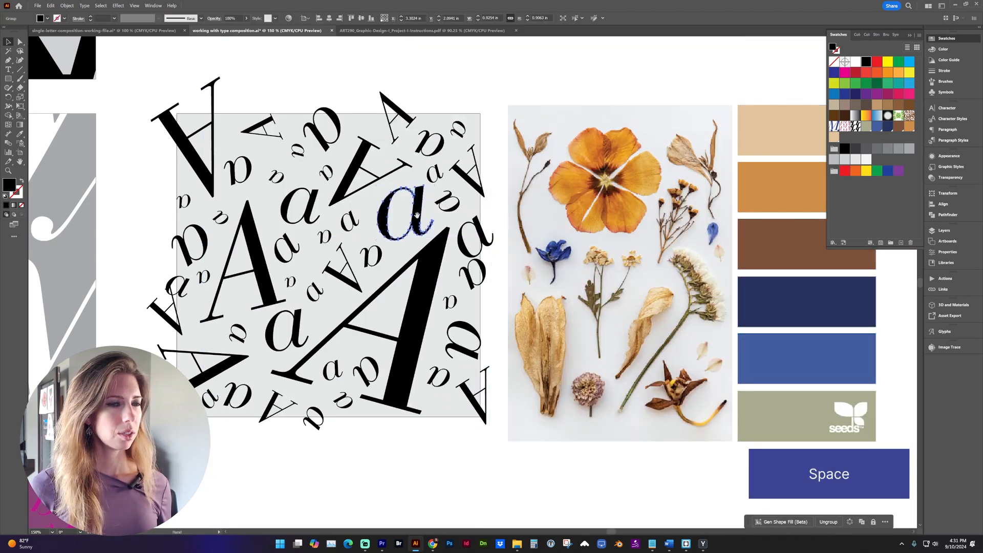
pyautogui.moveTo(422, 205); pyautogui.dragTo(389, 207)
pyautogui.keyDown('shift'); pyautogui.click(177, 181); pyautogui.keyUp('shift')
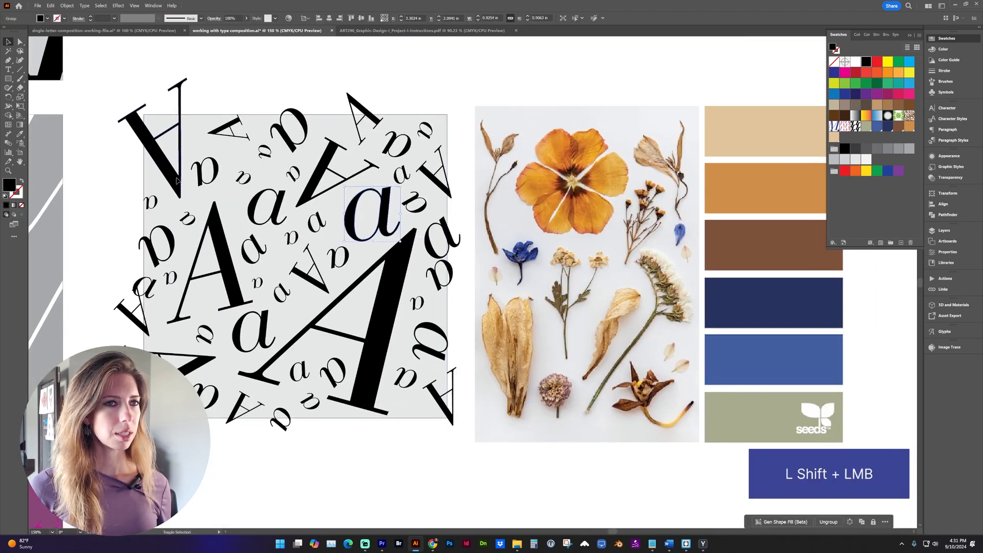
pyautogui.keyDown('shift'); pyautogui.click(221, 241); pyautogui.keyUp('shift')
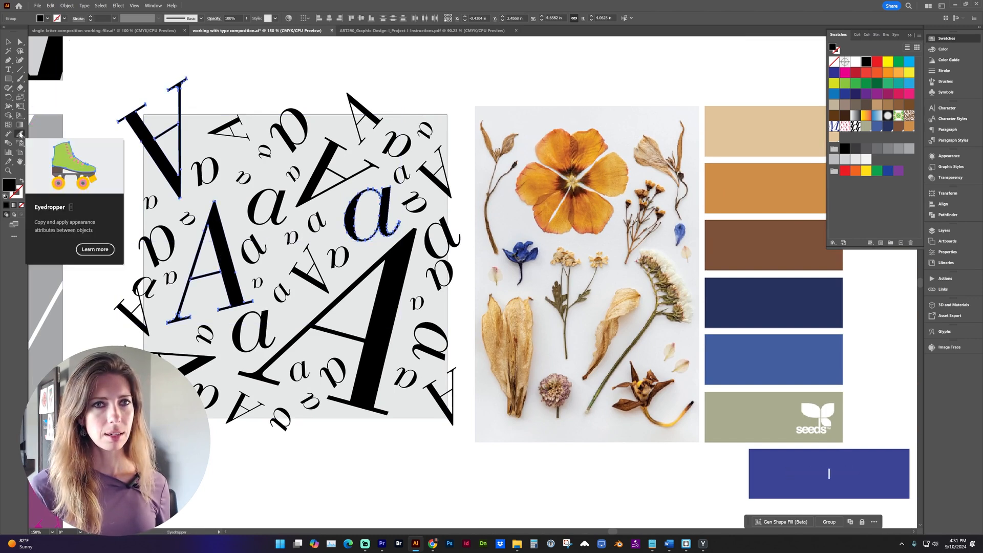
pyautogui.click(19, 135)
pyautogui.click(740, 290)
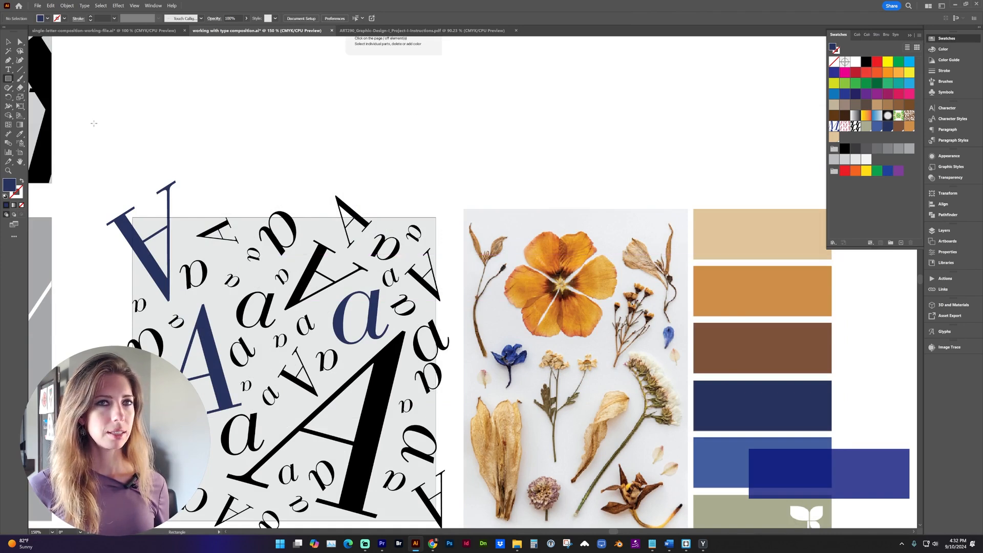
# - Draw a navy square about 0.62 in wide above the composition and duplicate it into an evenly spaced row of six
pyautogui.moveTo(240, 99); pyautogui.dragTo(298, 125)
pyautogui.press('v')
pyautogui.hotkey('ctrl', 'c')
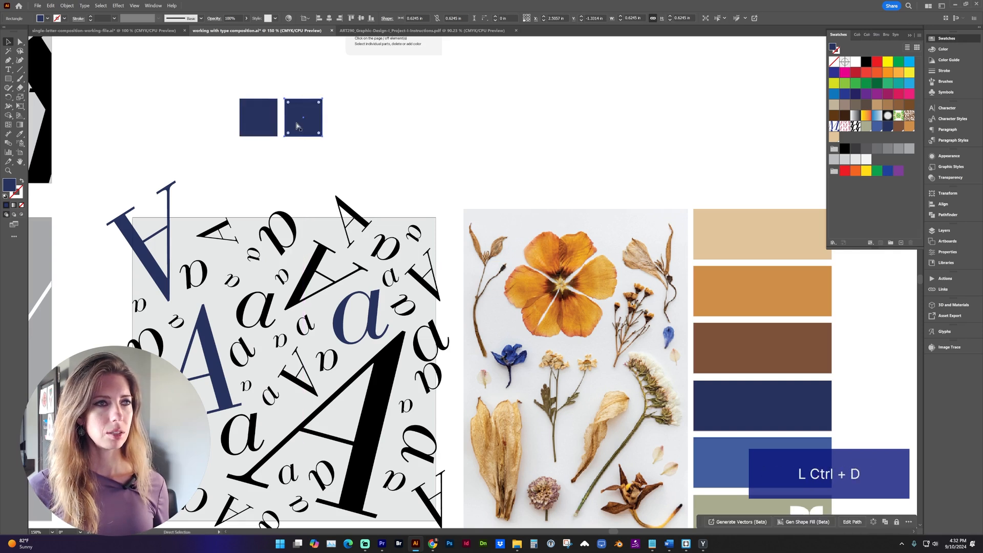
pyautogui.hotkey('ctrl', 'd')
pyautogui.hotkey('ctrl', 'd')
pyautogui.hotkey('ctrl', 'd')
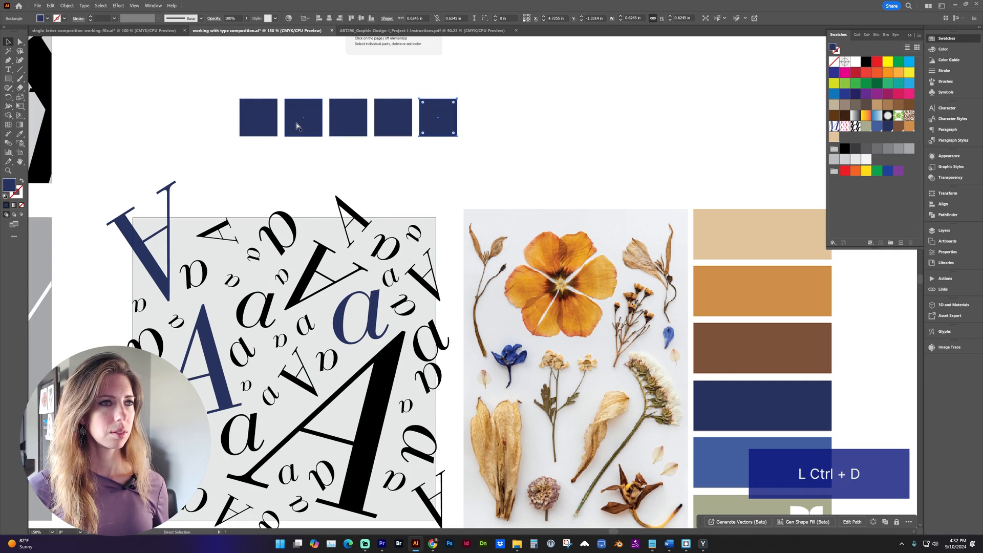
pyautogui.hotkey('ctrl', 'd')
# - Fill the first square with the palette's light tan and the second with its orange using the Eyedropper
pyautogui.moveTo(306, 138); pyautogui.dragTo(252, 94)
pyautogui.click(220, 91)
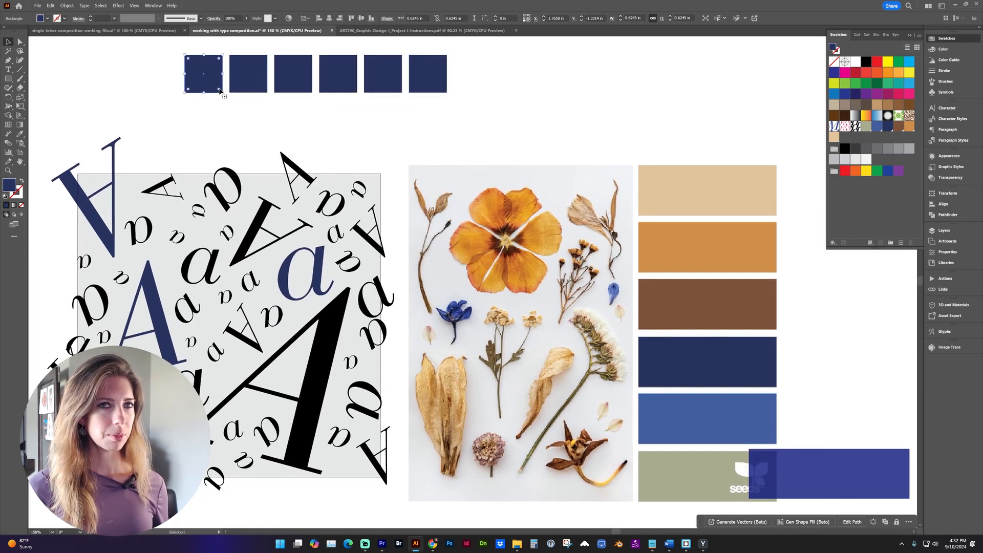
pyautogui.press('i')
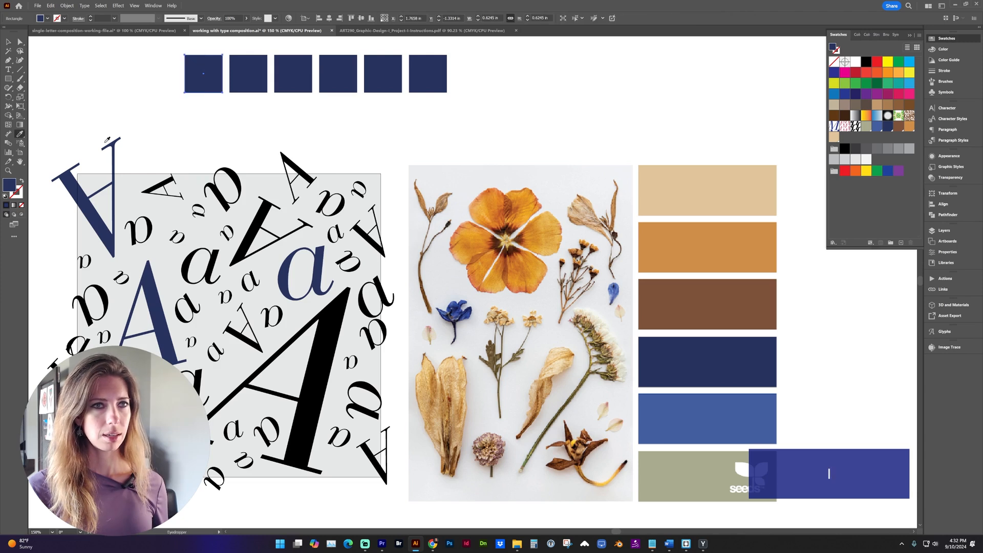
pyautogui.click(678, 197)
pyautogui.press('v')
pyautogui.click(237, 83)
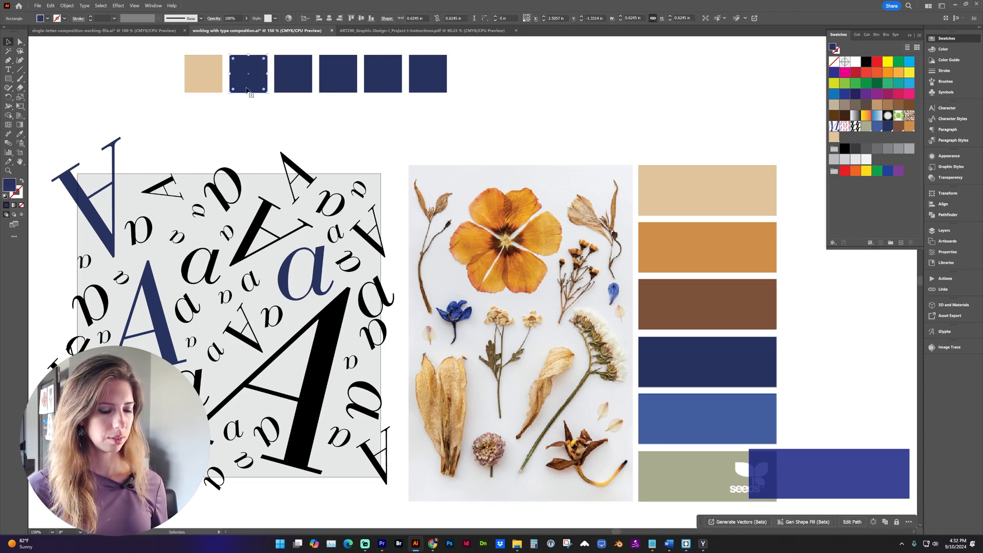
pyautogui.press('i')
pyautogui.click(717, 244)
pyautogui.press('v')
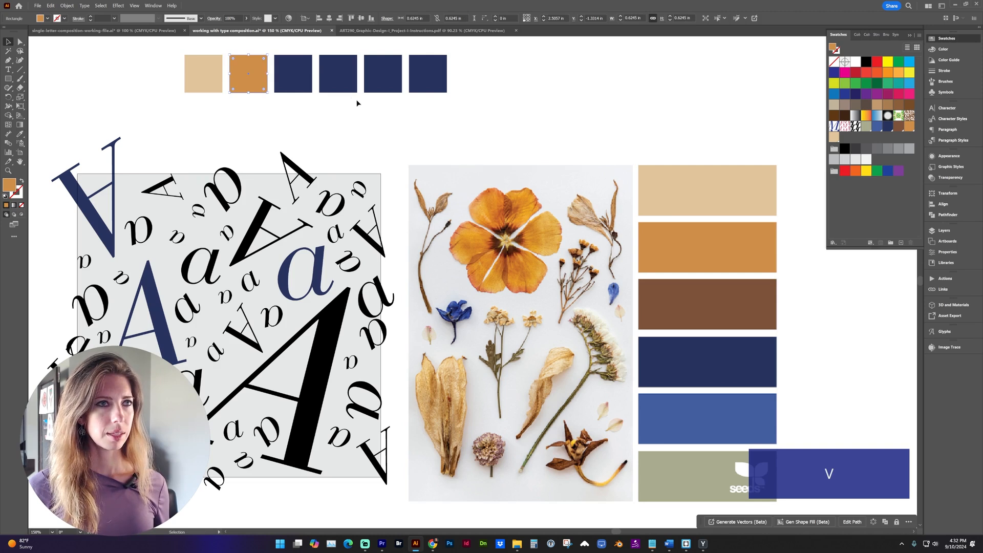
# - Fill the third square with the palette's brown and the fifth with its medium blue using the Eyedropper
pyautogui.click(293, 77)
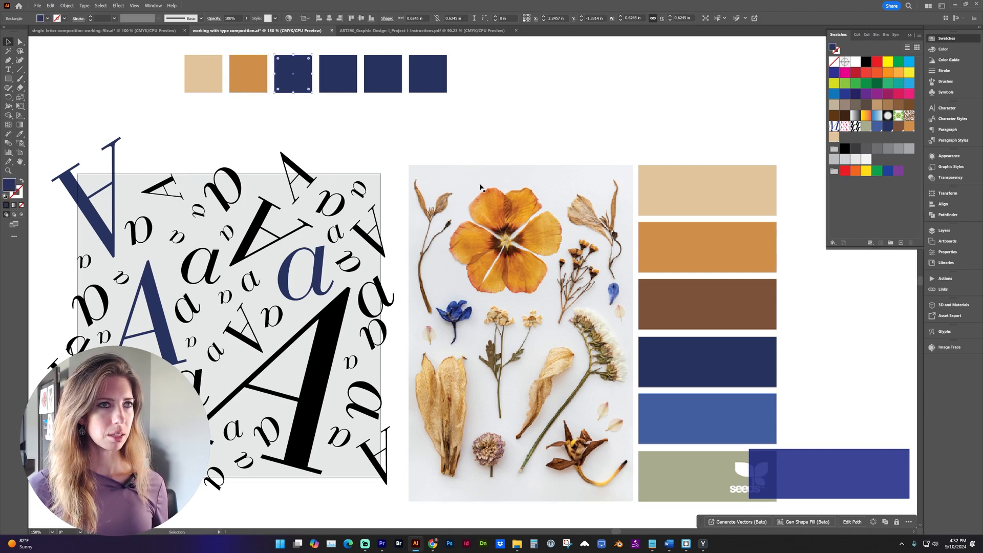
pyautogui.press('i')
pyautogui.click(738, 303)
pyautogui.press('v')
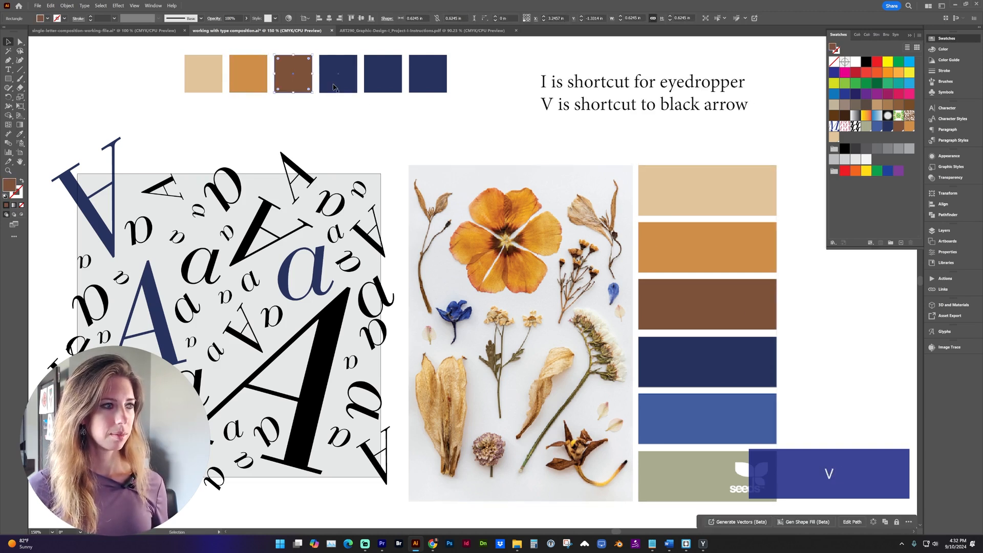
pyautogui.click(383, 73)
pyautogui.press('i')
pyautogui.click(707, 418)
pyautogui.press('v')
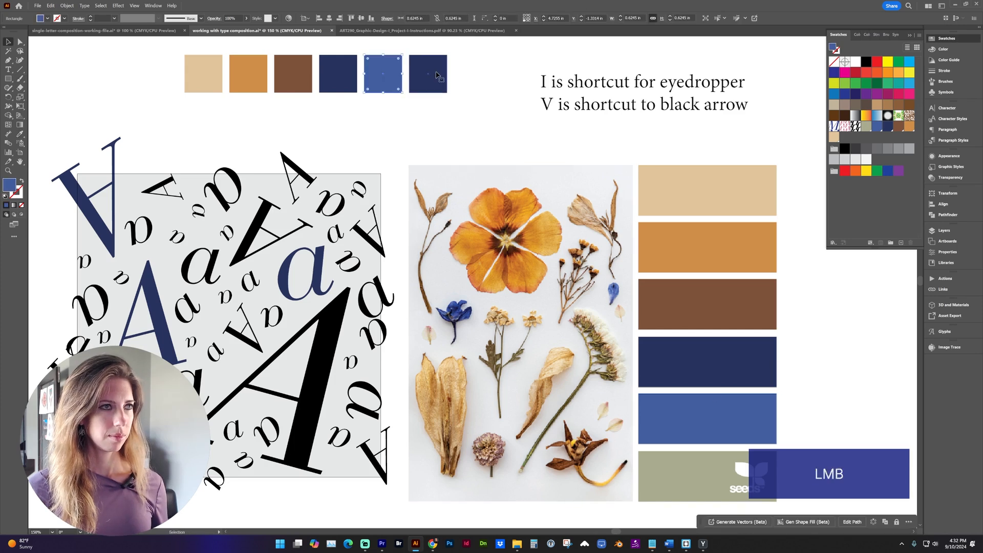
# - Fill the sixth square with the palette's sage green using the Eyedropper
pyautogui.click(437, 75)
pyautogui.press('i')
pyautogui.click(693, 465)
pyautogui.press('v')
pyautogui.scroll(1, 470, 145)
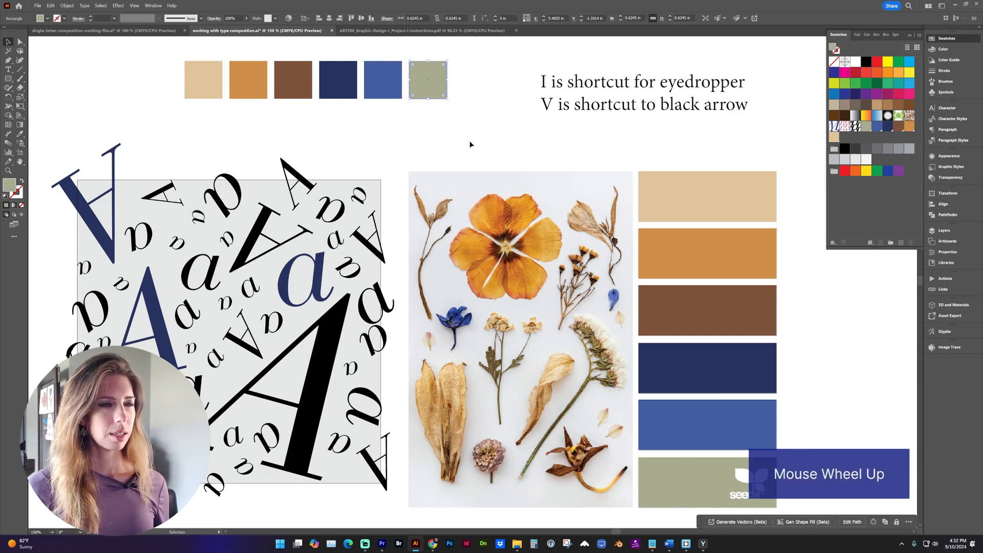
# - Select all six palette squares and add their colors to the document swatches
pyautogui.moveTo(470, 144); pyautogui.dragTo(195, 75)
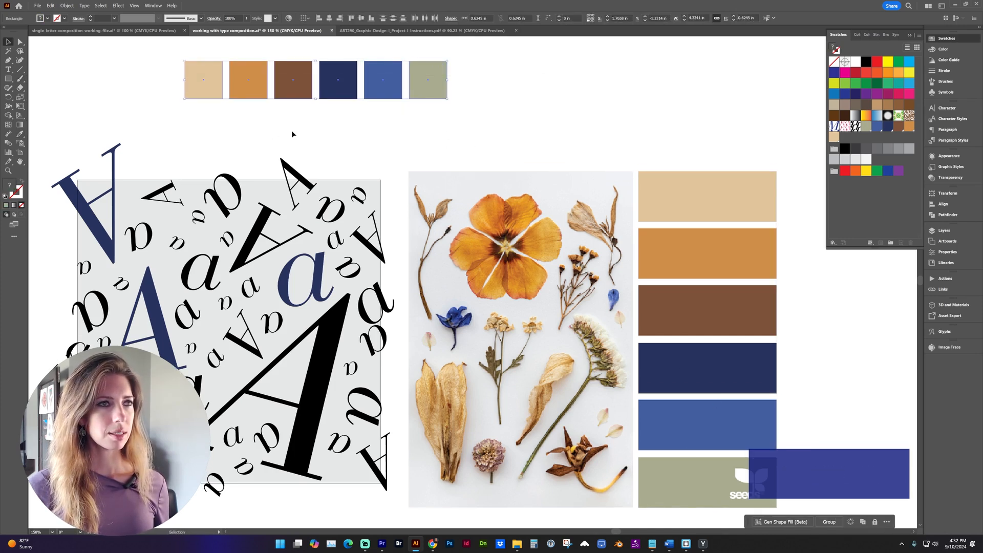
pyautogui.click(919, 38)
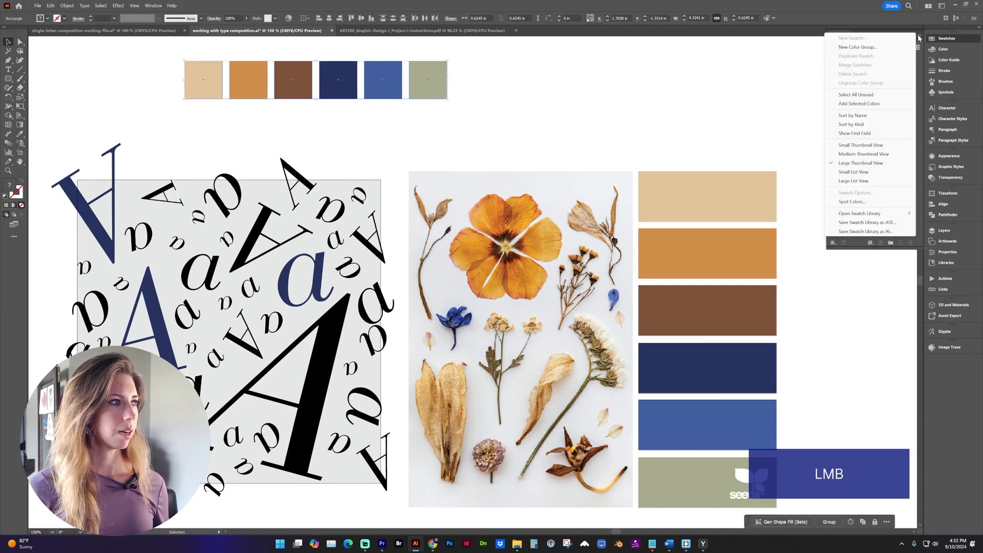
pyautogui.click(865, 104)
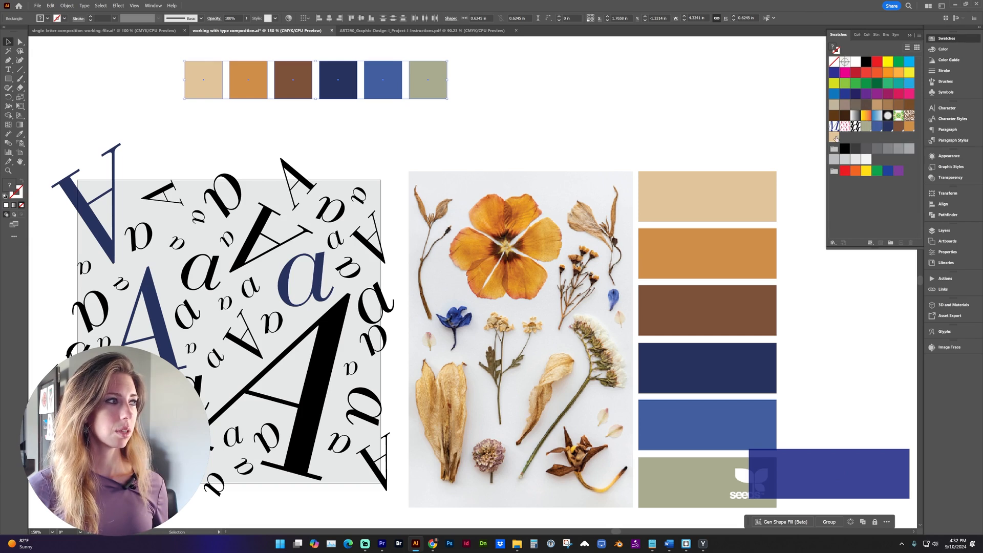
# - Create a color group named Color Group 1 from the selected artwork and deselect the squares
pyautogui.click(917, 35)
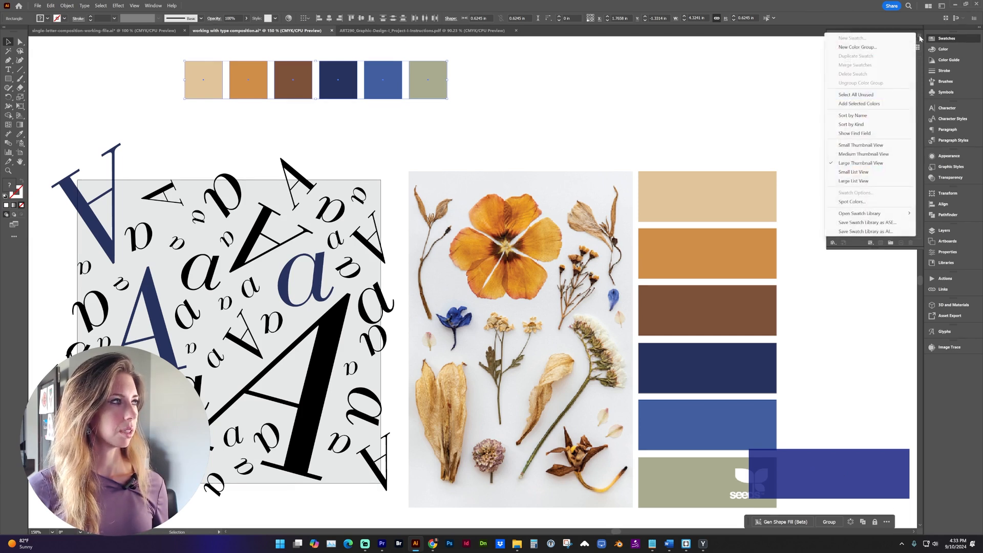
pyautogui.click(858, 47)
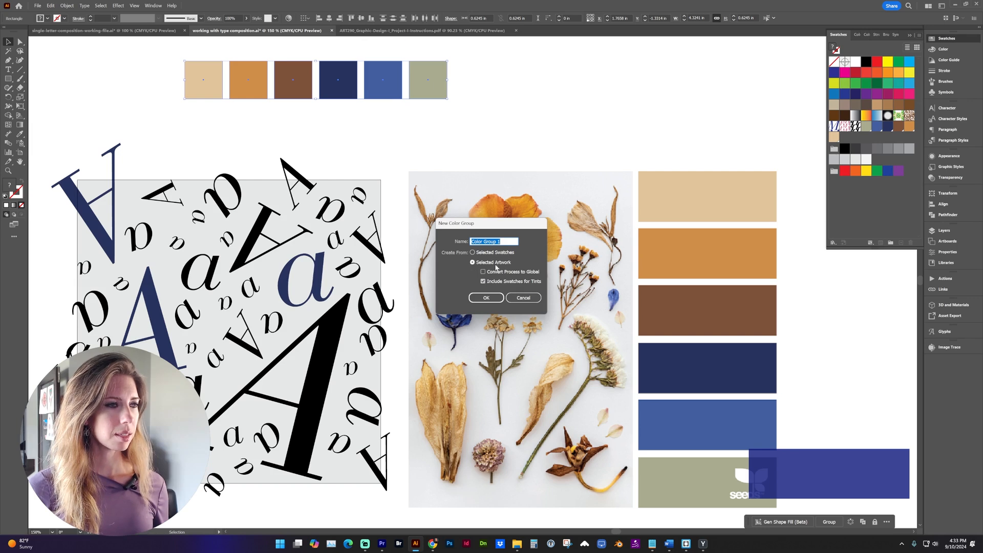
pyautogui.click(486, 297)
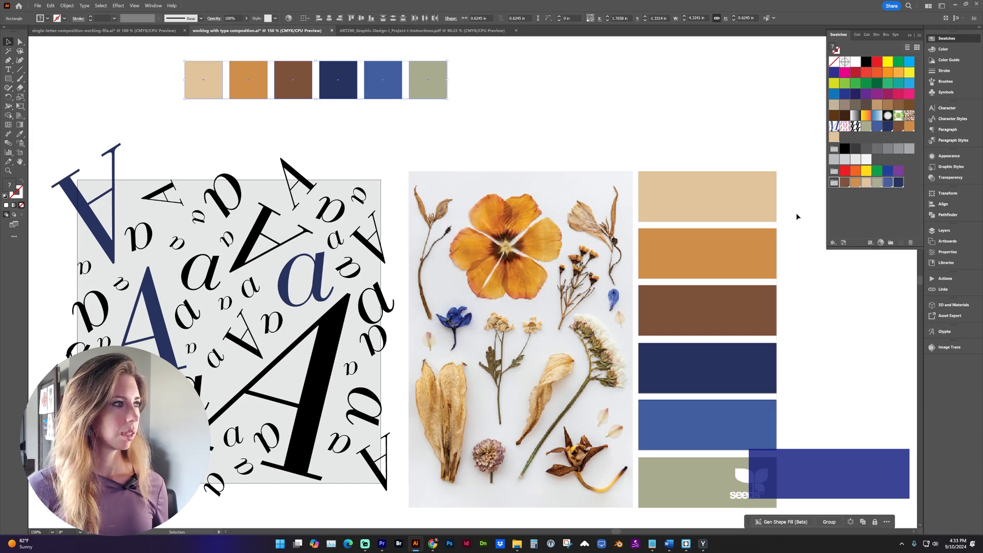
pyautogui.click(834, 185)
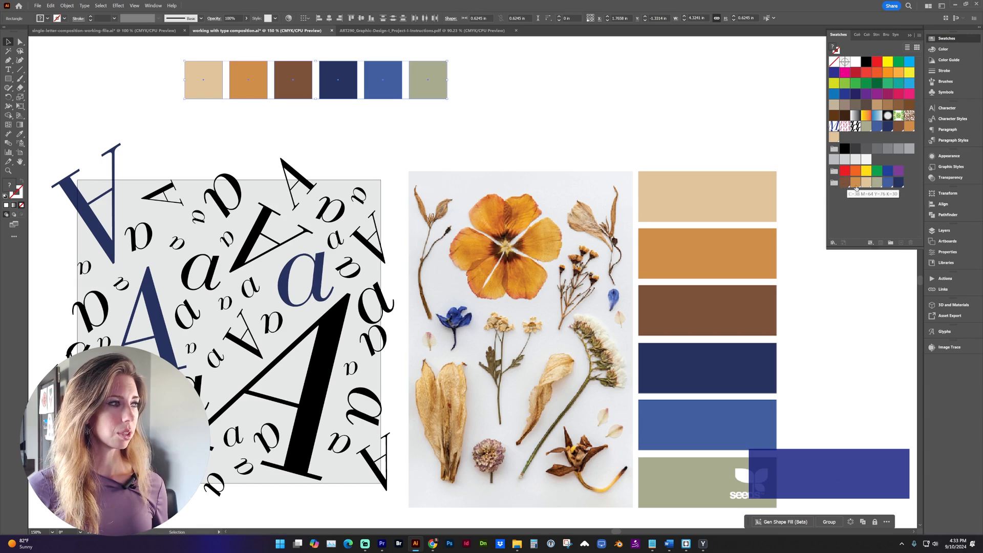
pyautogui.click(553, 143)
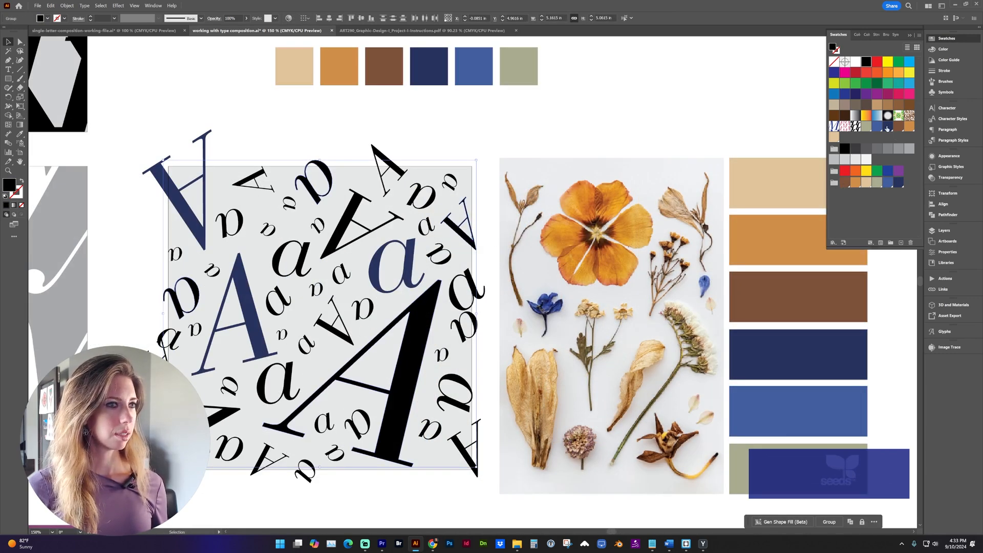
# - Fill the selected large A and the three smaller selected letters with the palette's brown and group them
pyautogui.click(897, 127)
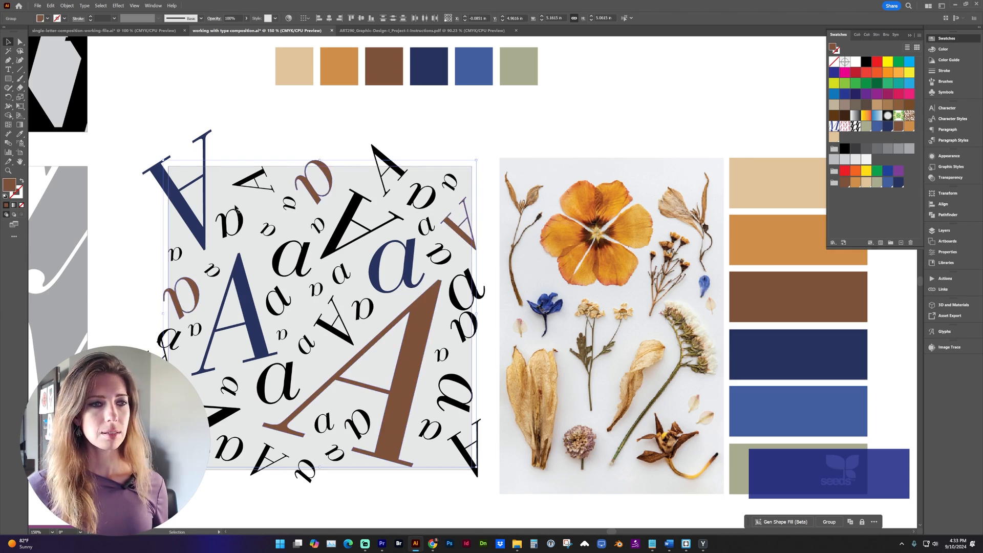
pyautogui.click(67, 6)
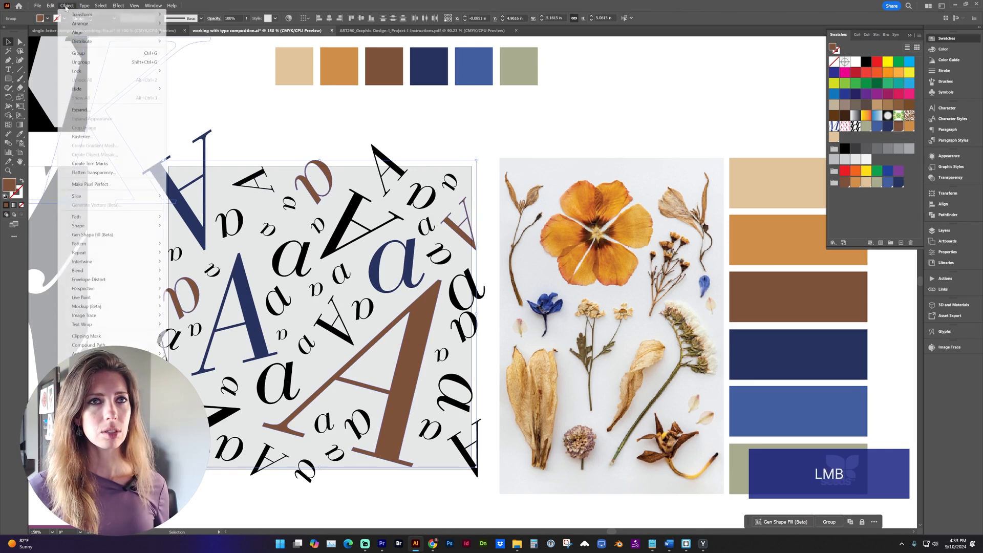
pyautogui.click(83, 54)
# - Select four black lowercase a letters spread across the composition, fill them with the palette's orange, and group them
pyautogui.click(439, 254)
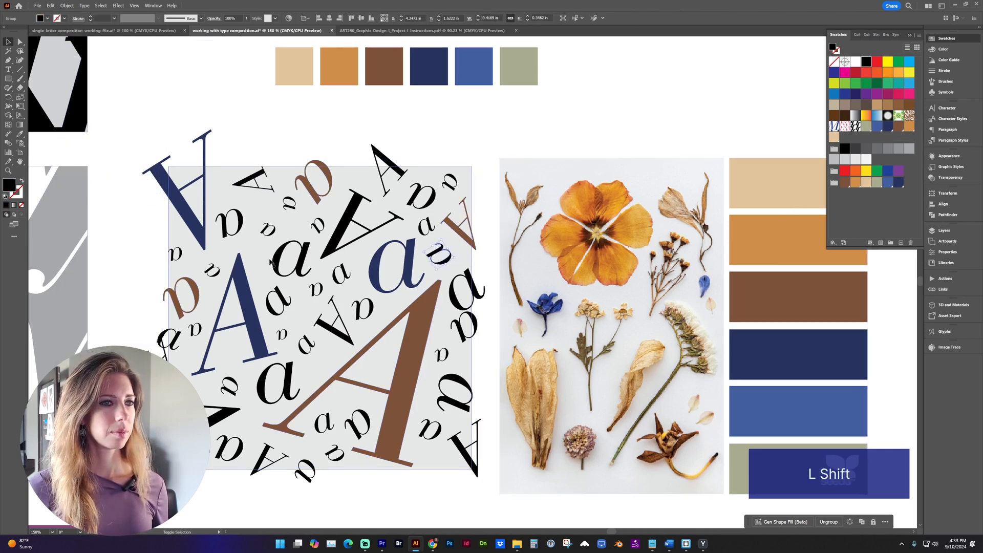
pyautogui.keyDown('shift'); pyautogui.click(271, 263); pyautogui.keyUp('shift')
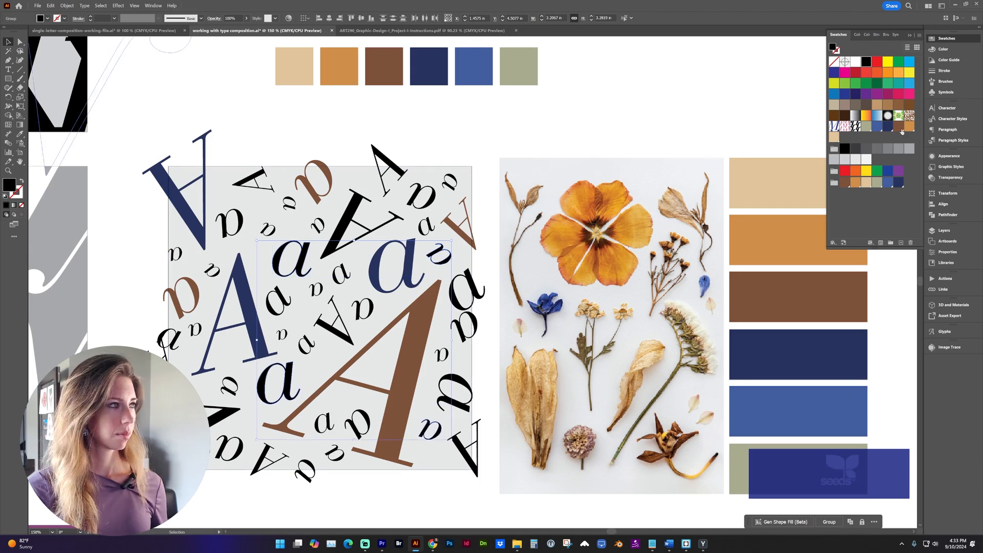
pyautogui.click(905, 128)
pyautogui.hotkey('ctrl', 'g')
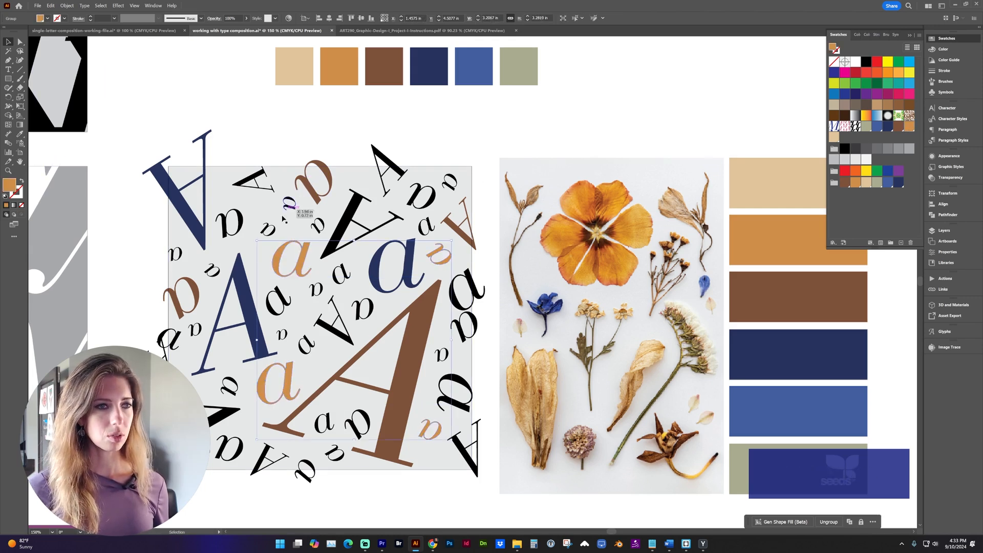
pyautogui.click(286, 136)
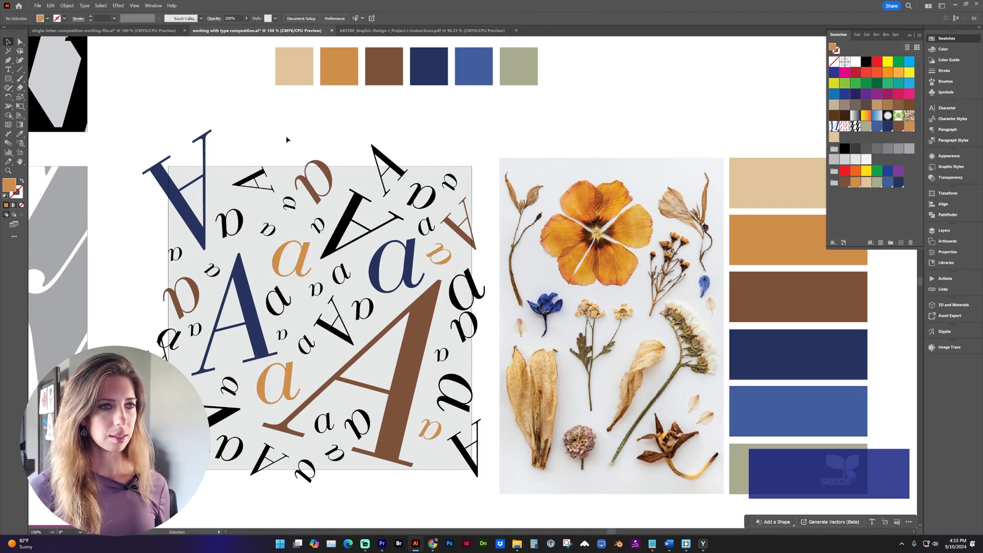
# - Try sage green on the composition's background square and settle on the palette's medium blue as its fill
pyautogui.click(300, 384)
pyautogui.hotkey('ctrl', '-')
pyautogui.click(886, 128)
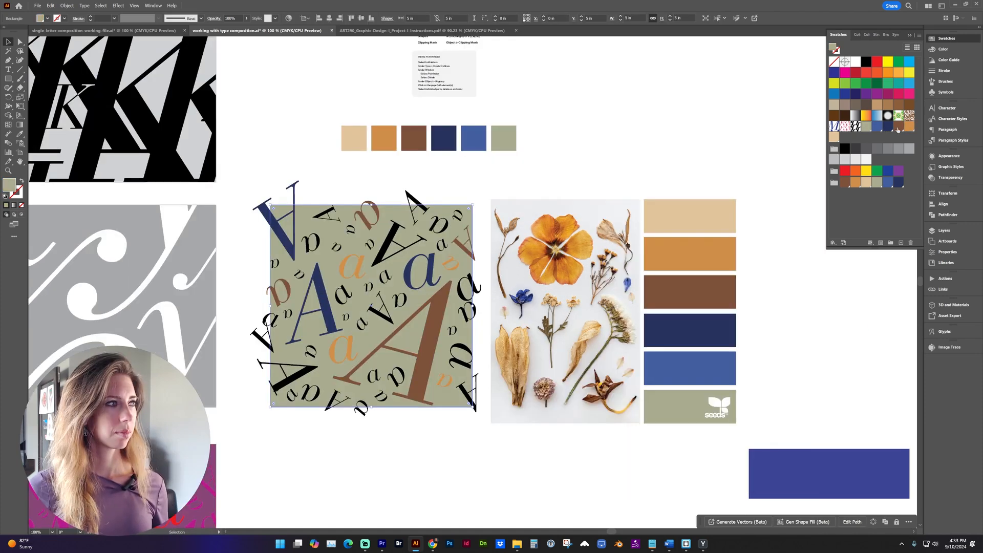
pyautogui.click(881, 127)
pyautogui.click(582, 136)
pyautogui.scroll(-1, 582, 136)
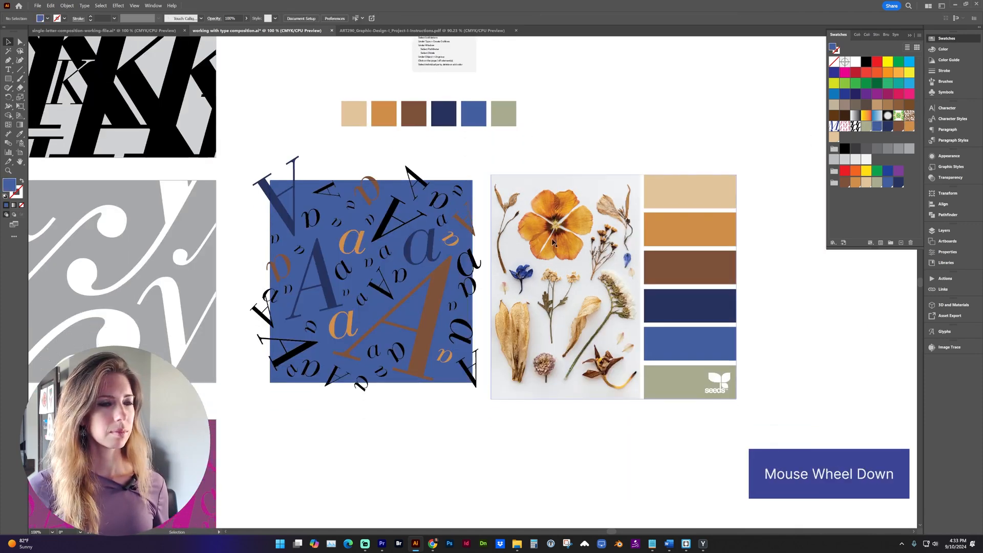
# - Switch to Adobe Color in the browser and browse the palettes on its color trends page
pyautogui.hotkey('alt', 'Tab')
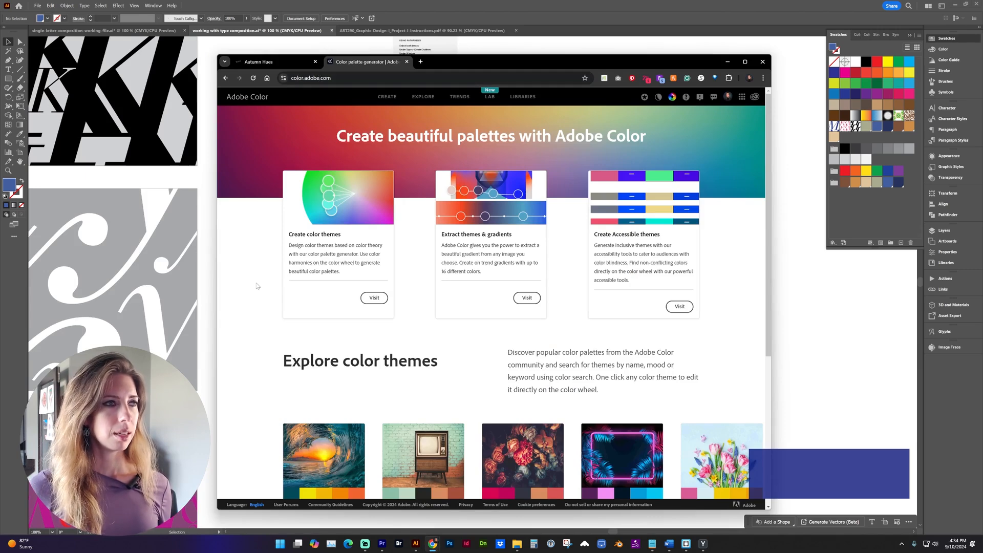
pyautogui.scroll(-5, 456, 317)
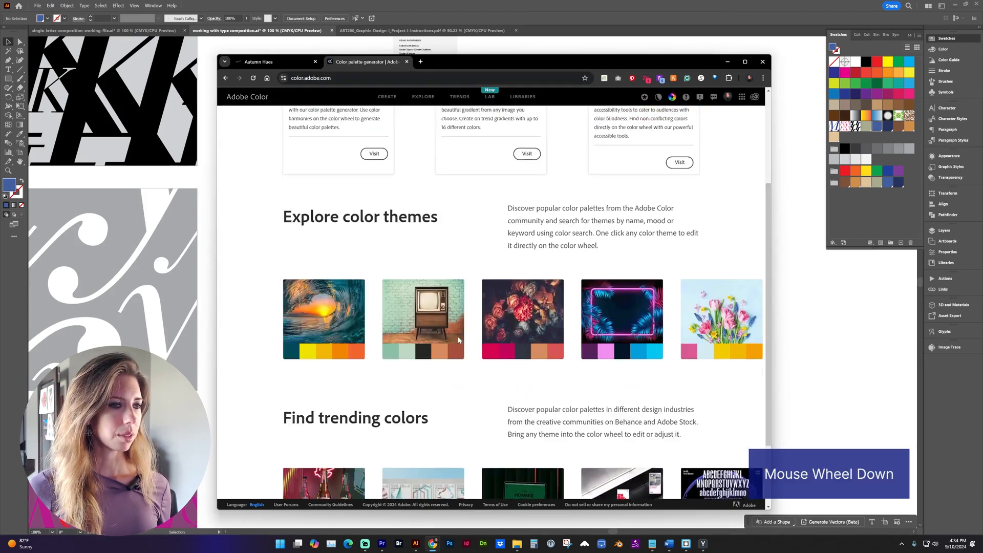
pyautogui.scroll(5, 445, 338)
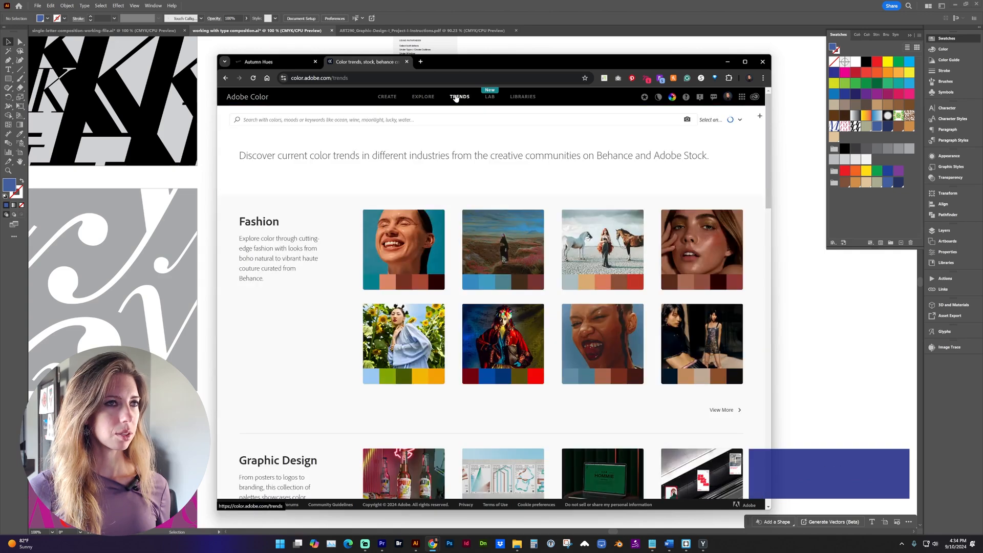
pyautogui.scroll(-10, 342, 333)
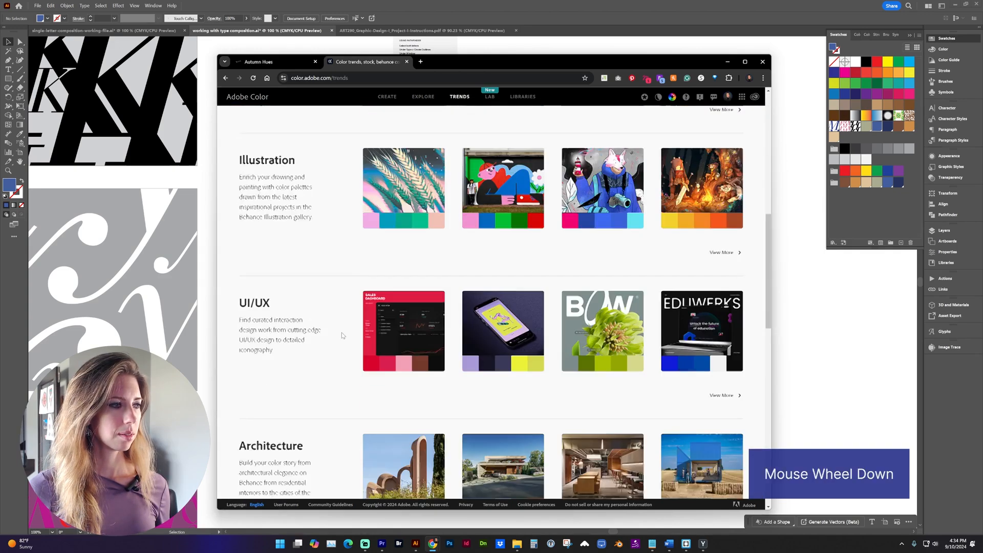
pyautogui.scroll(-3, 342, 335)
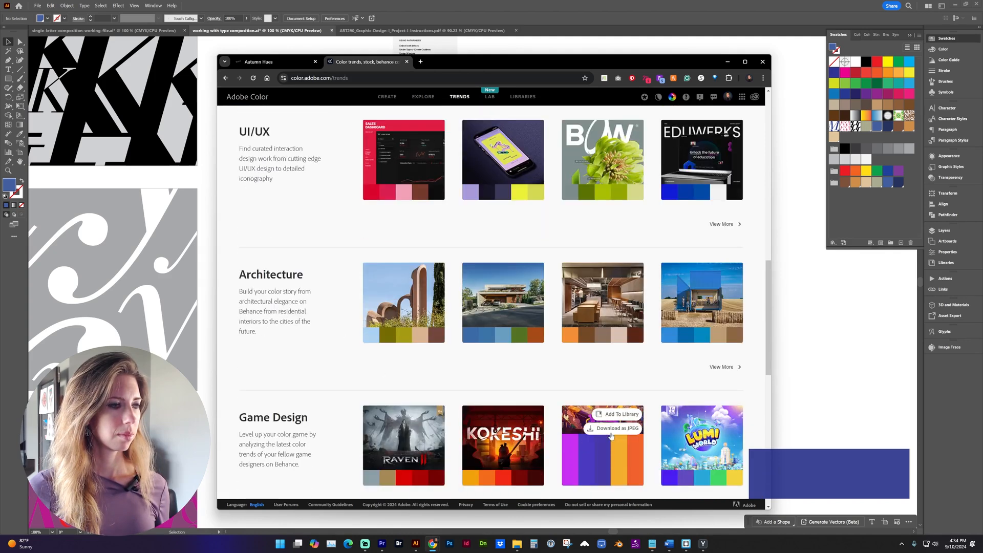
# - Open the teal and brown palette in the Wilderness category and copy its dark teal hex code #025159
pyautogui.scroll(-5, 623, 423)
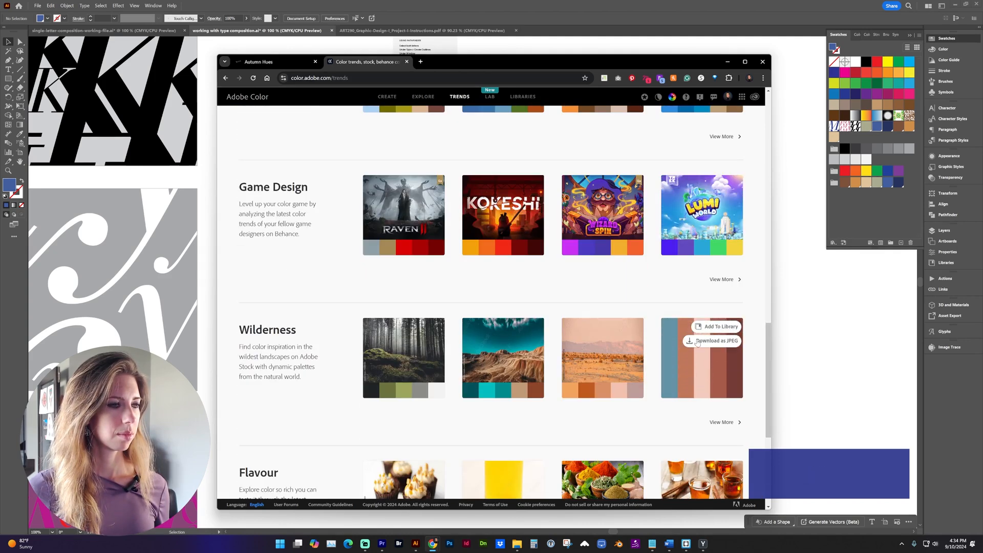
pyautogui.click(491, 372)
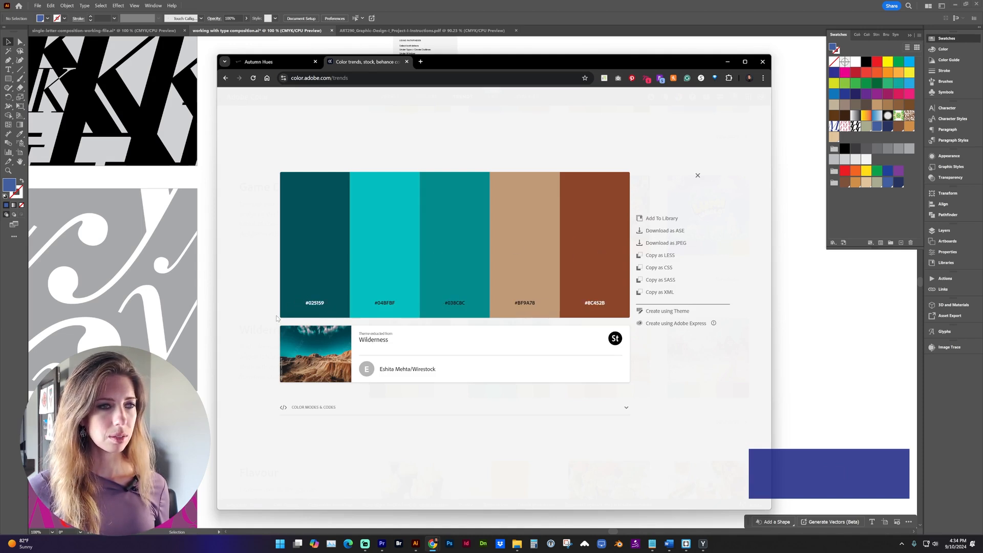
pyautogui.click(315, 284)
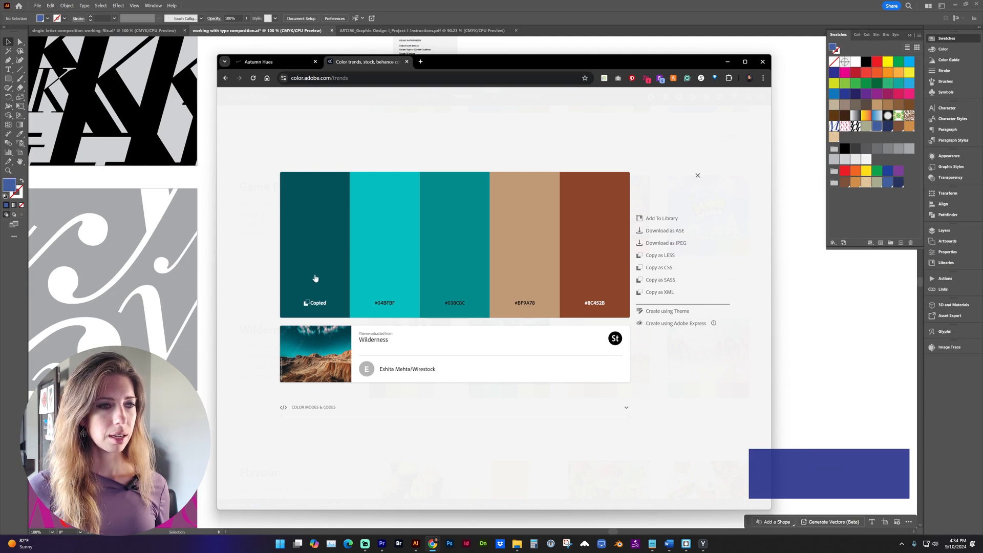
# - Return to Illustrator and draw a square about 1.81 in wide in the empty area below the composition
pyautogui.click(453, 6)
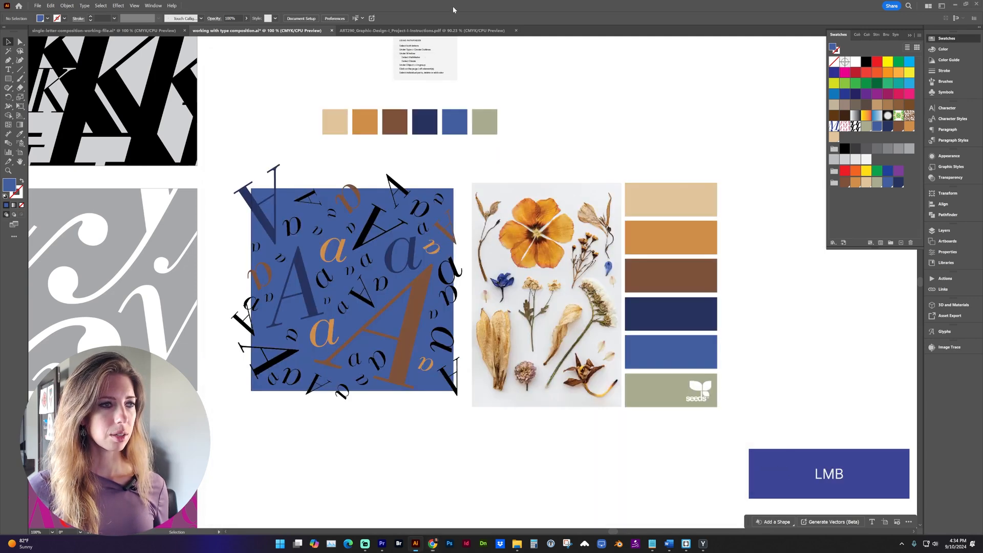
pyautogui.press('space')
pyautogui.moveTo(113, 360); pyautogui.dragTo(112, 248)
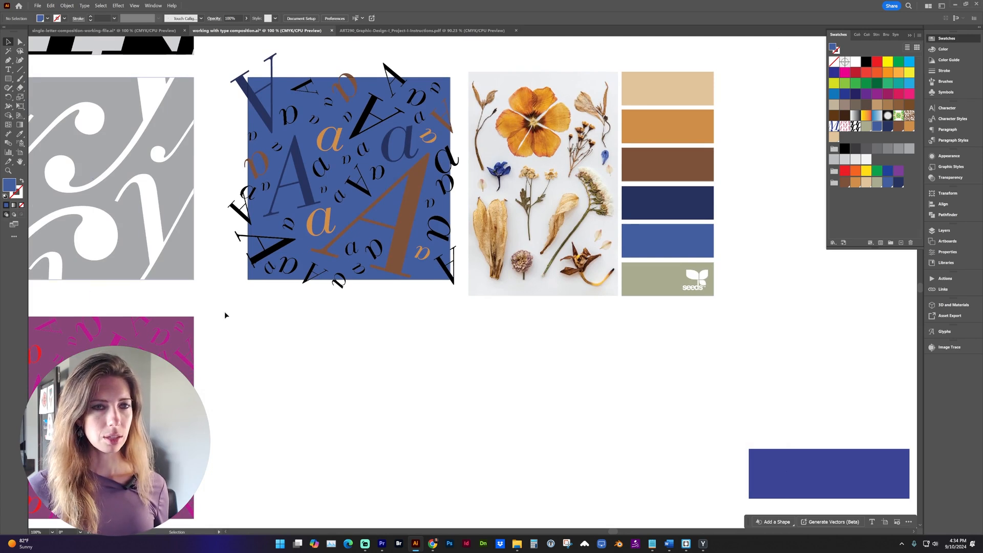
pyautogui.click(9, 80)
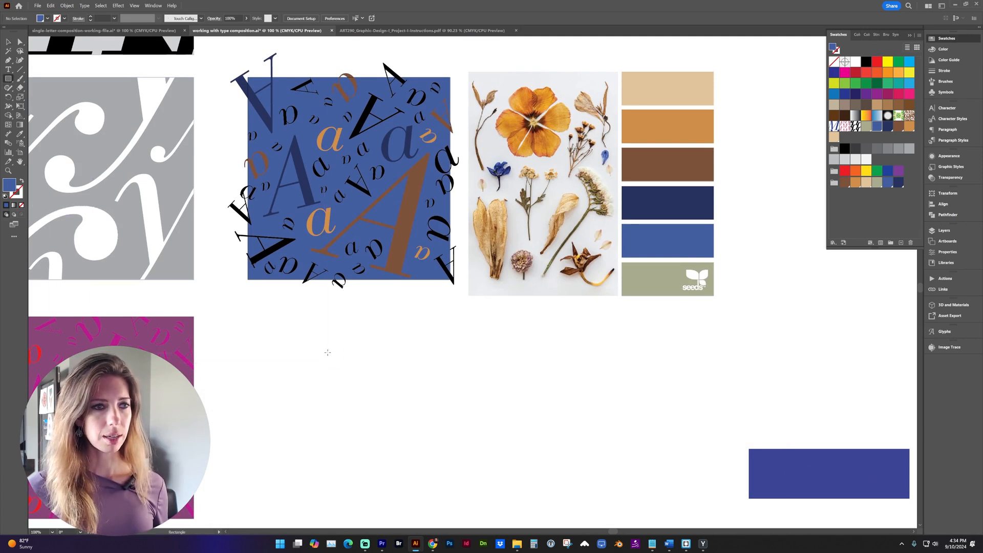
pyautogui.moveTo(328, 352); pyautogui.dragTo(400, 425)
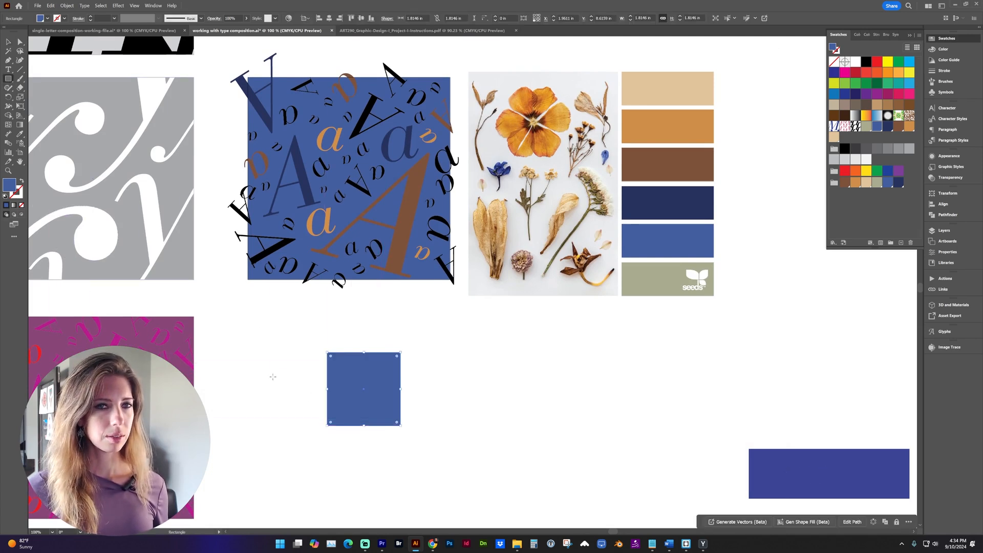
# - Set the new square's fill to the copied hex color 025159 with the Color Picker
pyautogui.doubleClick(10, 189)
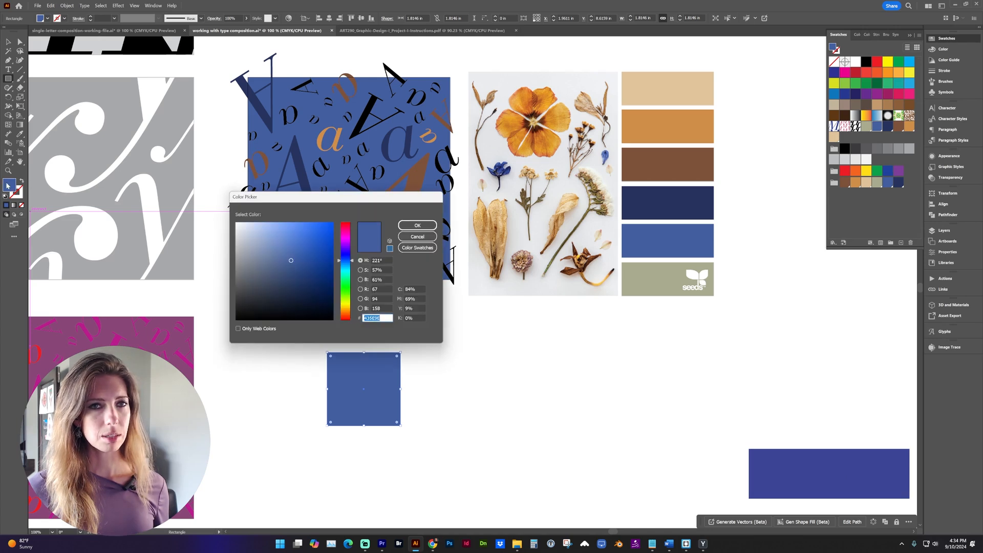
pyautogui.hotkey('ctrl', 'v')
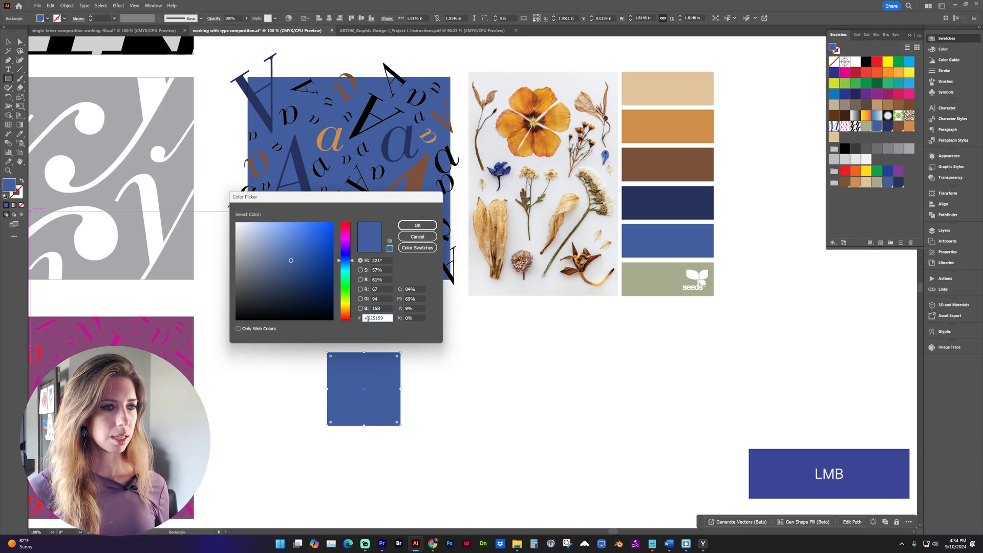
pyautogui.press('BackSpace')
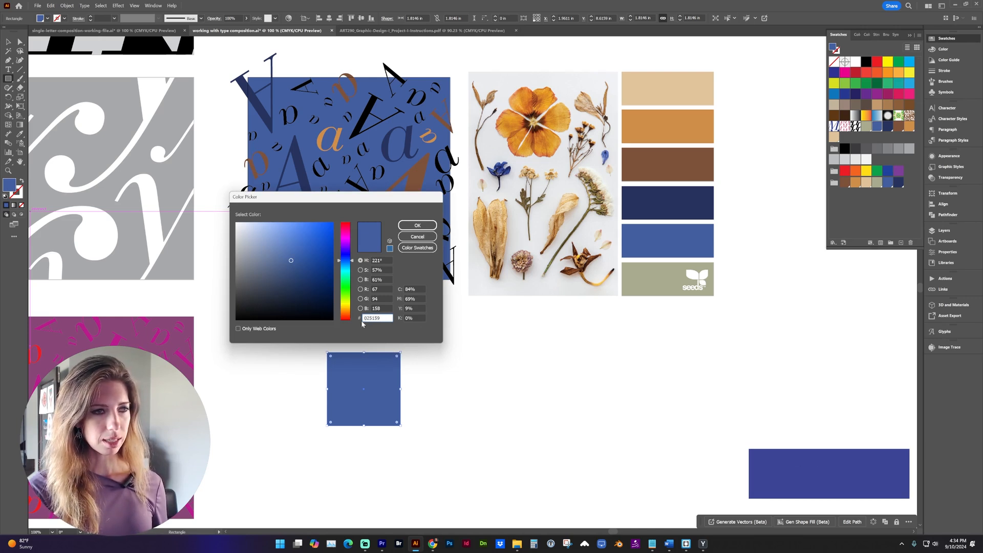
pyautogui.click(418, 225)
# - Switch back to Adobe Color in the browser and copy the Wilderness palette's bright turquoise hex code #04BFBF
pyautogui.moveTo(433, 543)
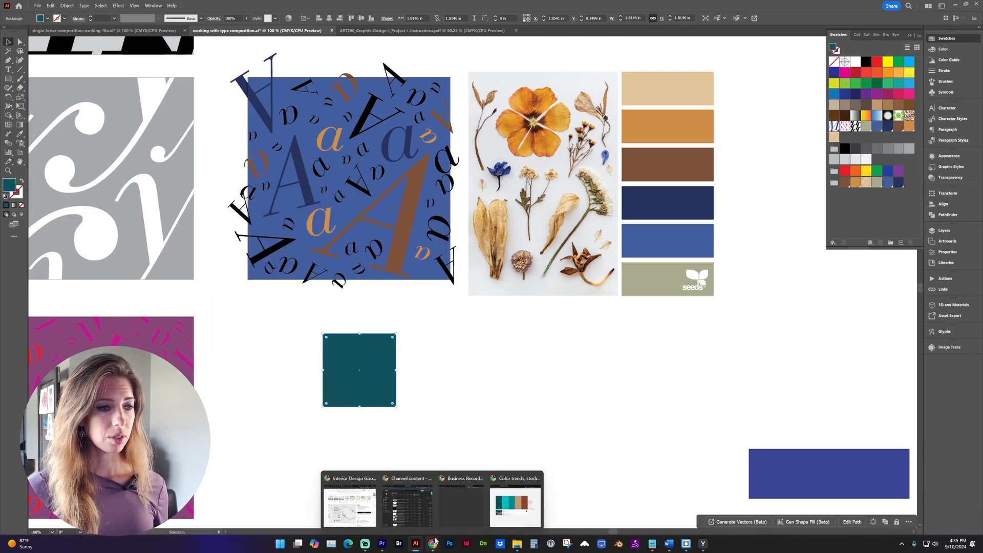
pyautogui.click(515, 499)
pyautogui.click(373, 298)
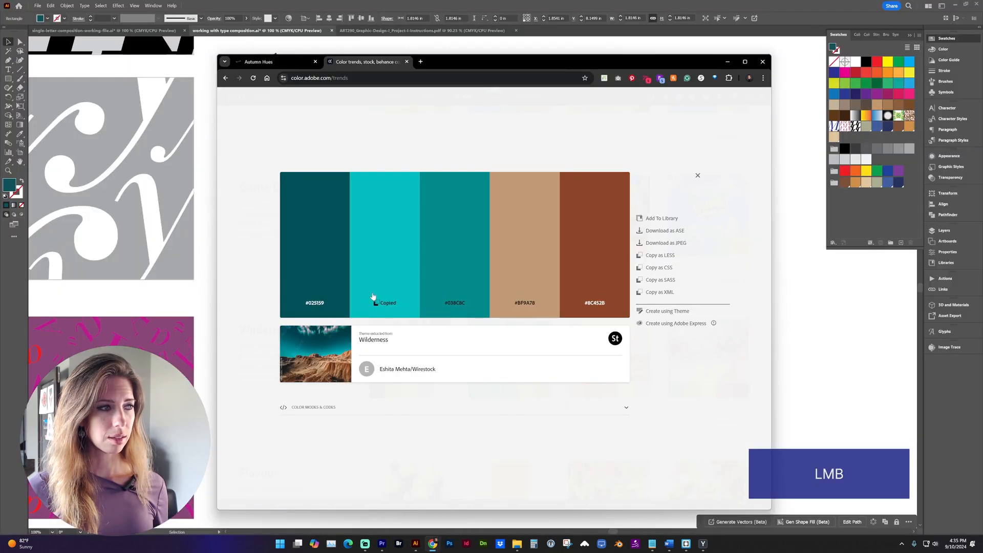
# - Capture the five-color Wilderness palette with Snipping Tool and copy the snip
pyautogui.click(568, 544)
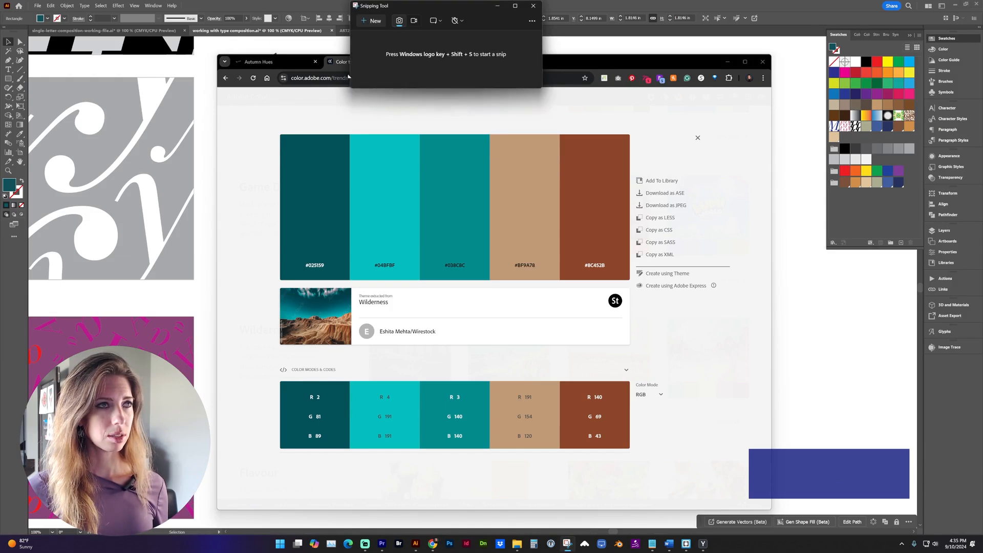
pyautogui.click(372, 23)
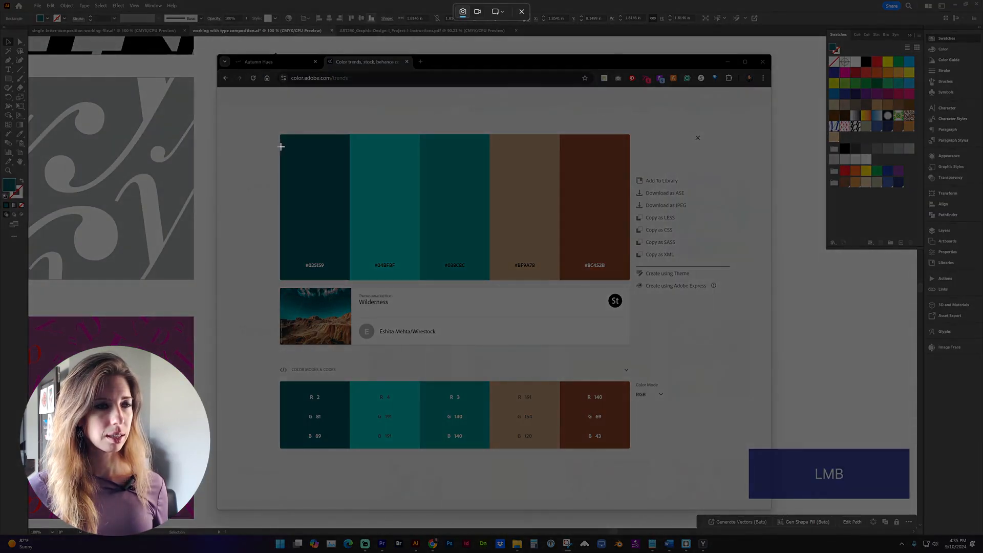
pyautogui.moveTo(280, 143); pyautogui.dragTo(622, 280)
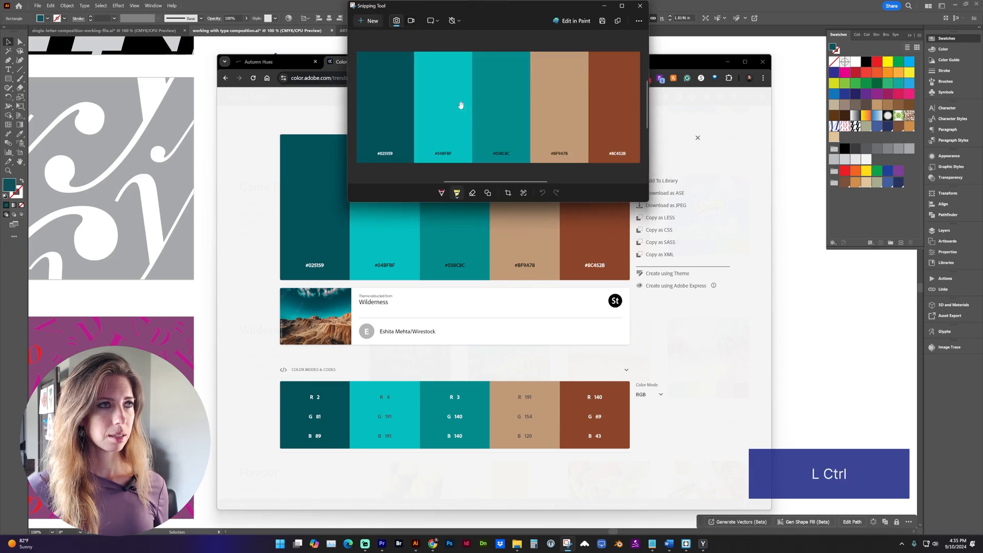
pyautogui.hotkey('ctrl', 'c')
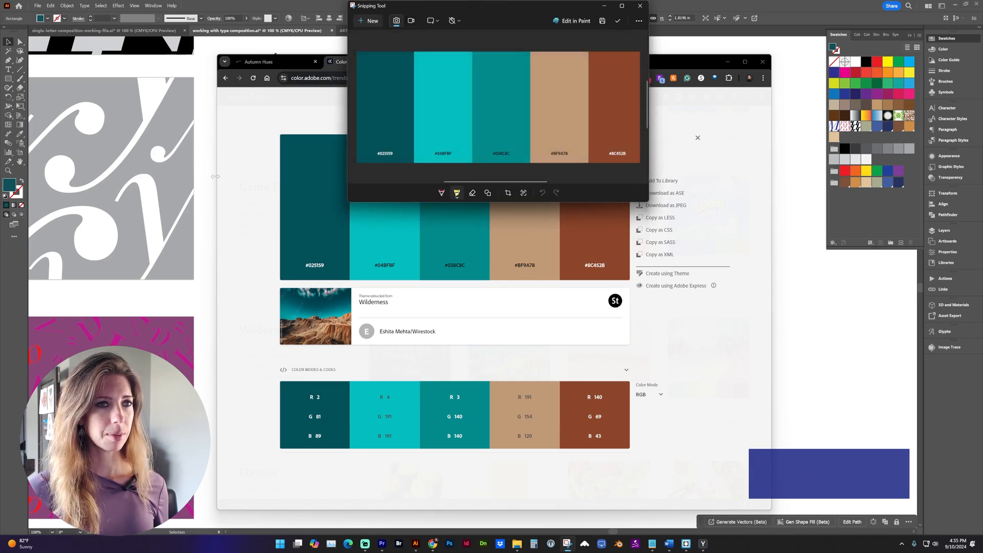
# - Return to Illustrator, paste the palette snip, scale it to about 6.83 in wide and place it beside the dark teal square
pyautogui.click(240, 204)
pyautogui.click(203, 319)
pyautogui.moveTo(272, 322); pyautogui.dragTo(246, 292)
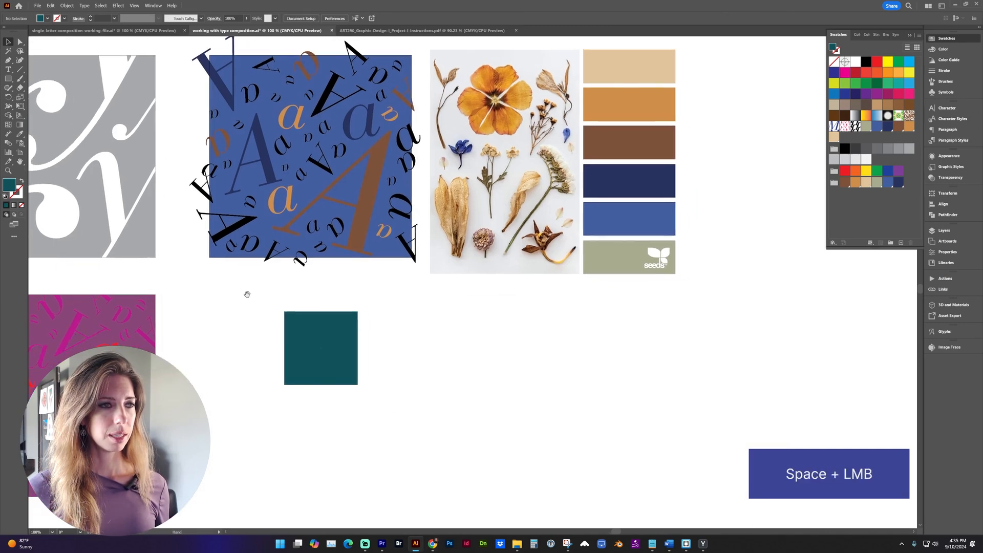
pyautogui.hotkey('ctrl', 'v')
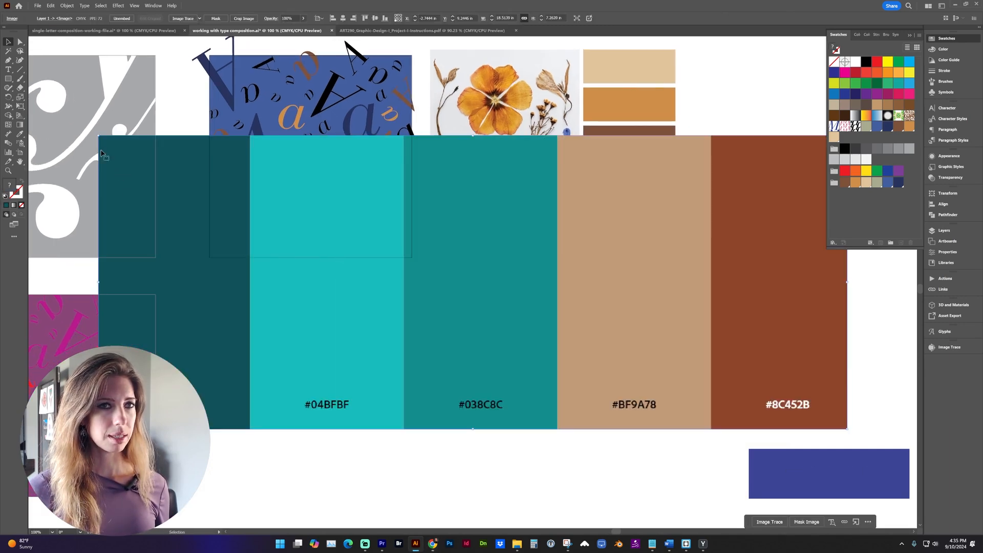
pyautogui.moveTo(99, 136); pyautogui.dragTo(458, 277)
pyautogui.moveTo(586, 335); pyautogui.dragTo(558, 361)
pyautogui.moveTo(819, 302); pyautogui.dragTo(760, 346)
pyautogui.moveTo(665, 393); pyautogui.dragTo(640, 372)
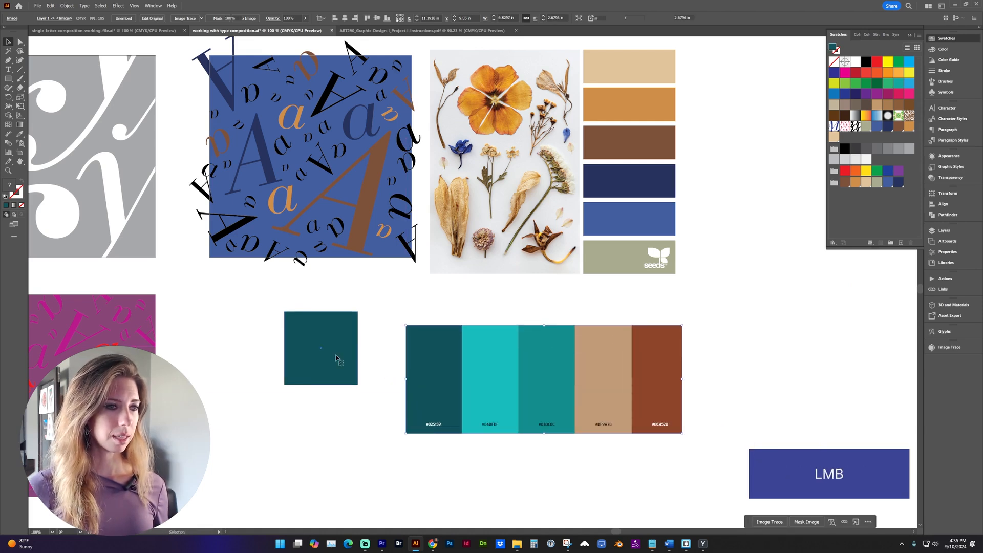
# - Duplicate the dark teal square directly below itself and fill the copy with the palette's turquoise using the Eyedropper
pyautogui.moveTo(355, 338); pyautogui.dragTo(367, 416)
pyautogui.press('i')
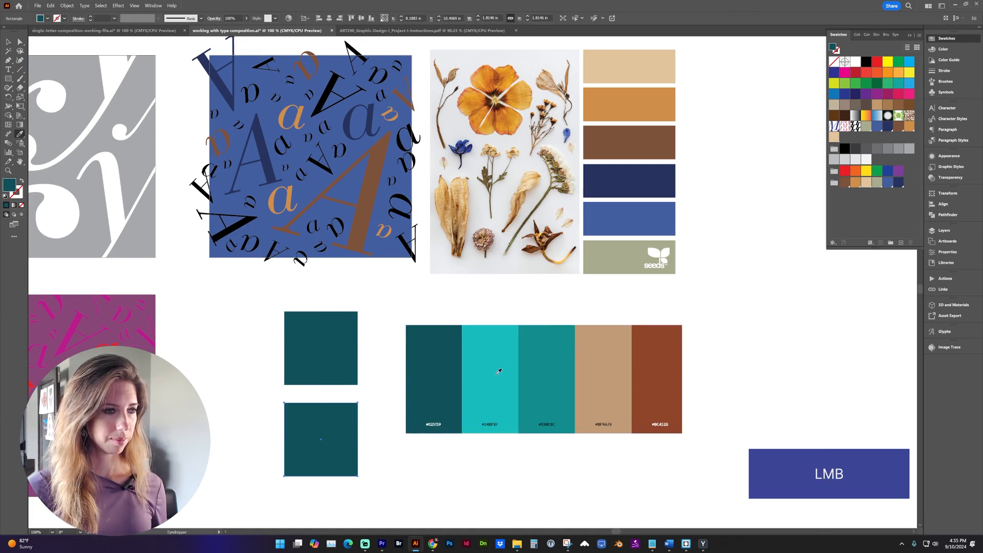
pyautogui.click(495, 370)
pyautogui.press('v')
pyautogui.click(384, 291)
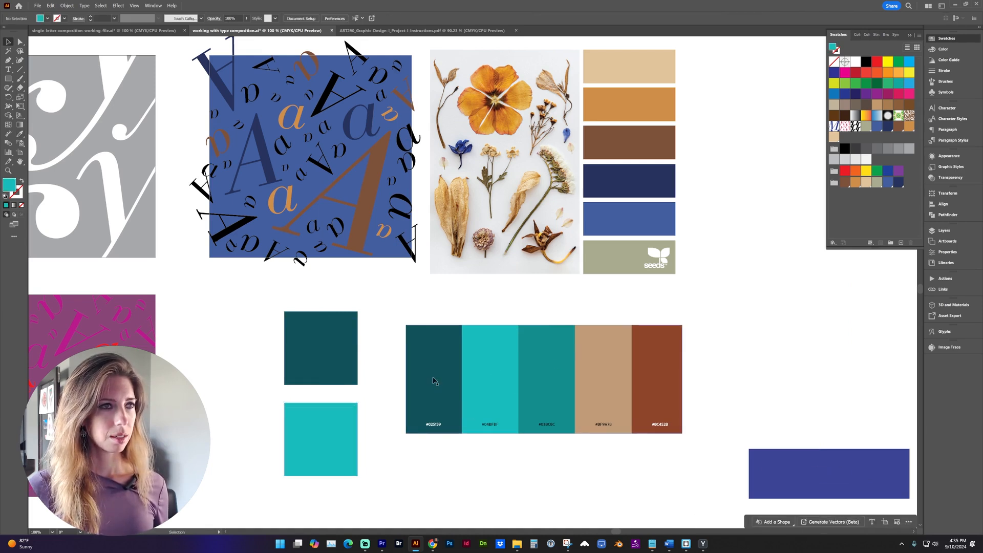
# - Select the whole purple A composition and recolor it with Color Group 1 through the Color Harmony recolor preset
pyautogui.moveTo(434, 381); pyautogui.dragTo(486, 434)
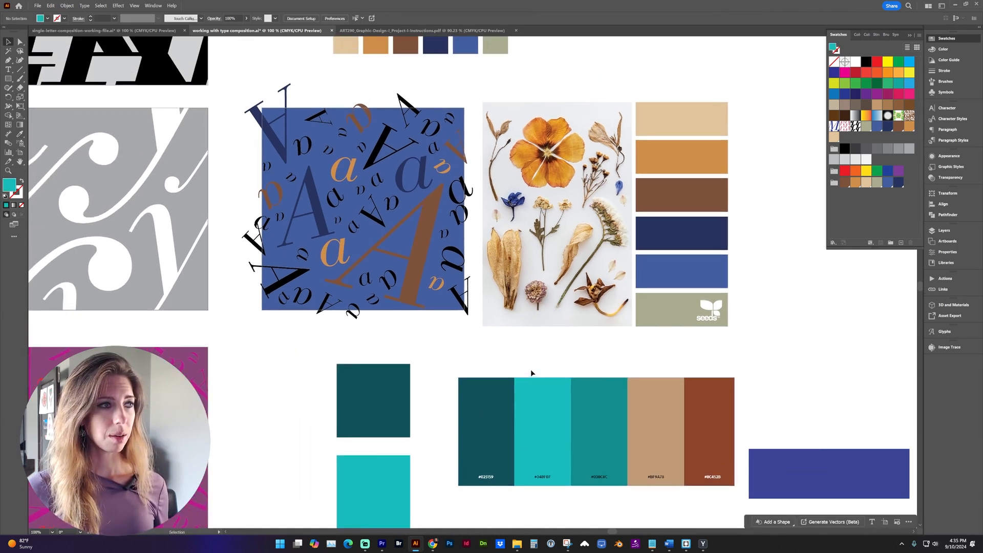
pyautogui.moveTo(474, 399); pyautogui.dragTo(628, 286)
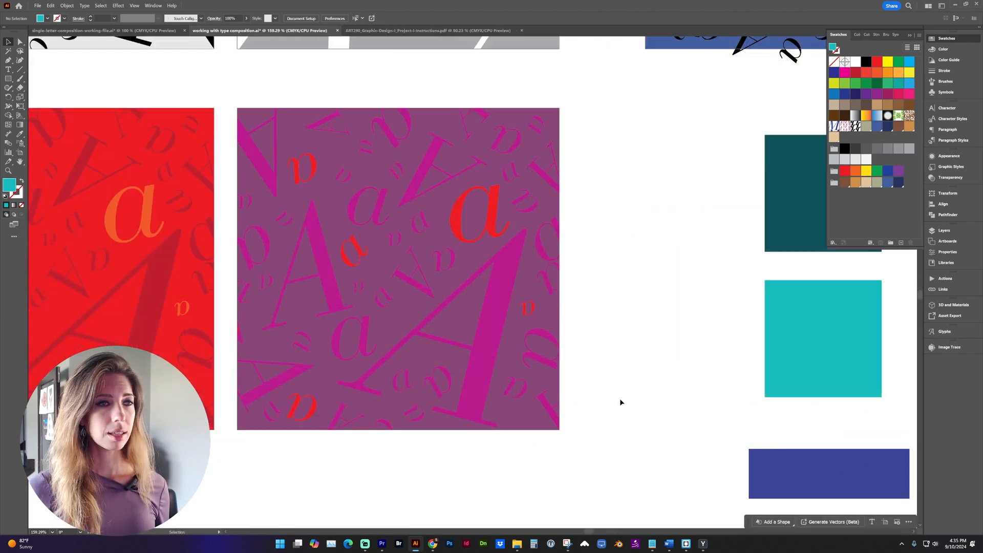
pyautogui.moveTo(618, 456); pyautogui.dragTo(230, 93)
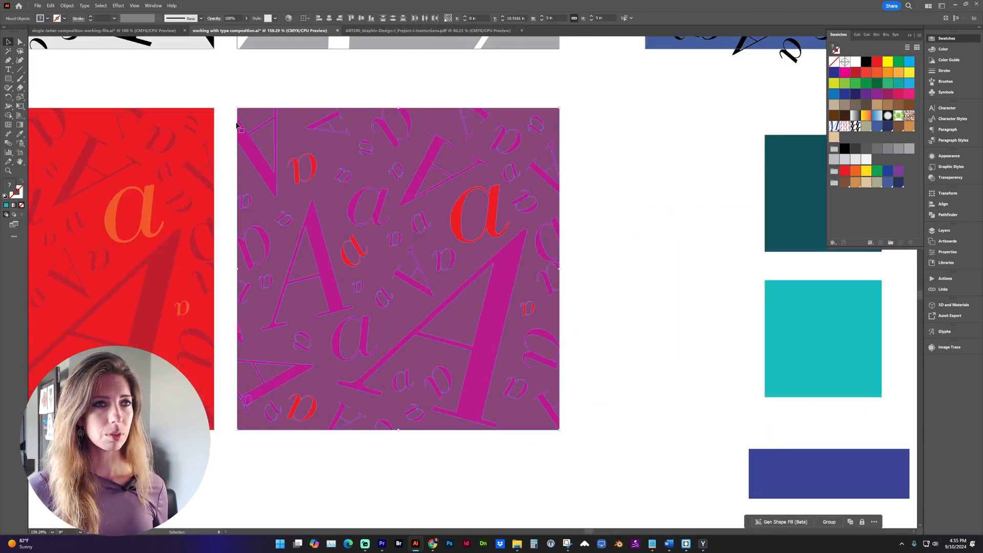
pyautogui.click(50, 6)
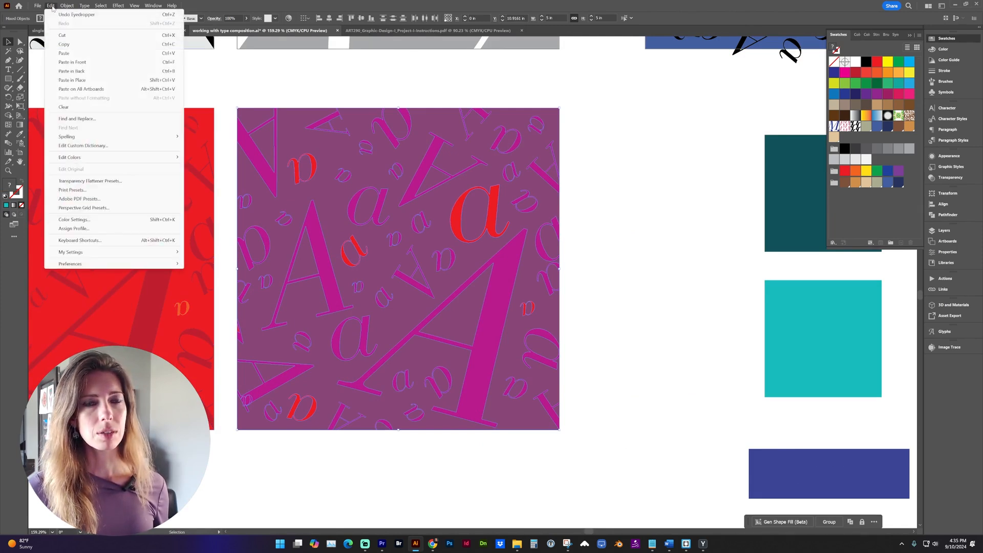
pyautogui.moveTo(91, 160)
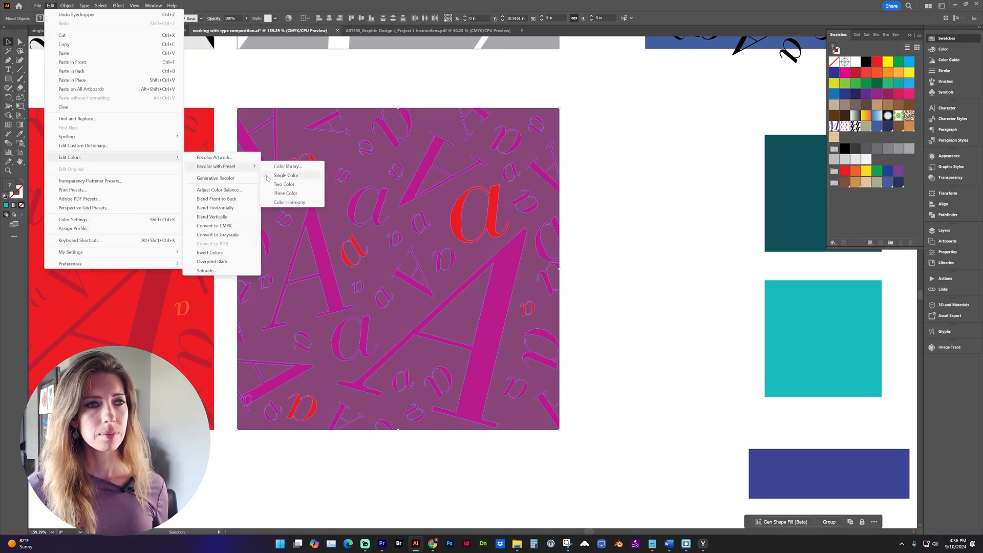
pyautogui.click(281, 204)
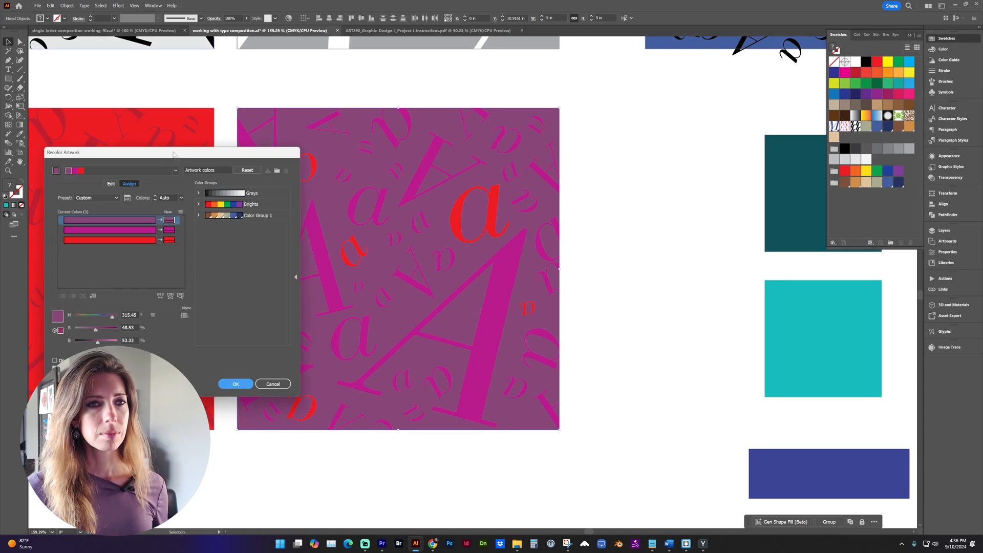
pyautogui.moveTo(173, 154); pyautogui.dragTo(182, 265)
pyautogui.click(200, 291)
pyautogui.click(275, 321)
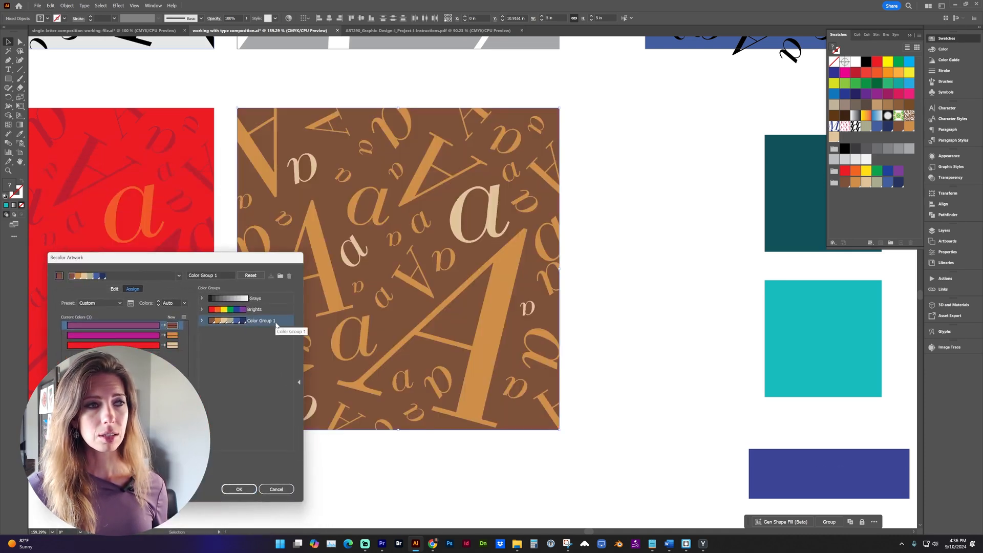
# - Try a color harmony rule that gives the composition orange and green letters on brown
pyautogui.click(179, 275)
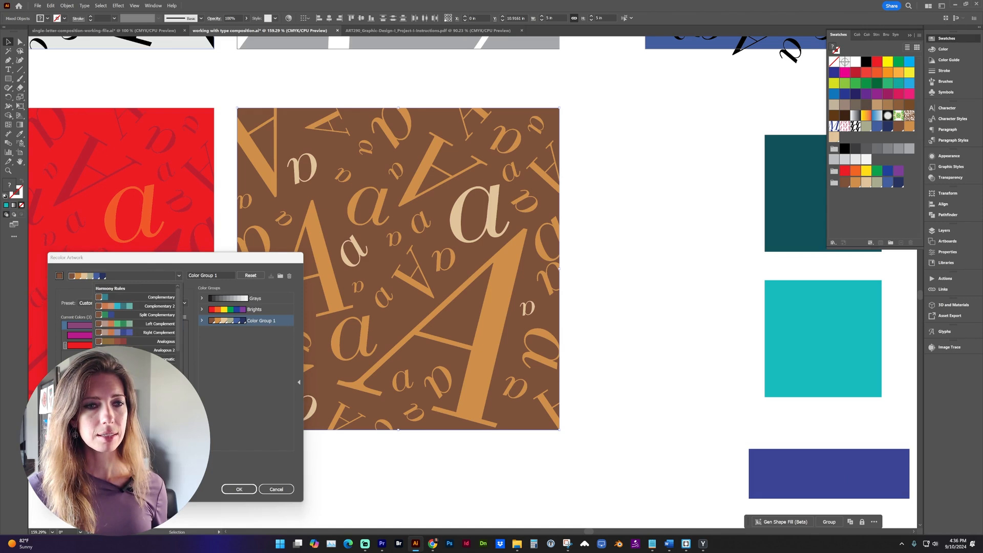
pyautogui.click(133, 307)
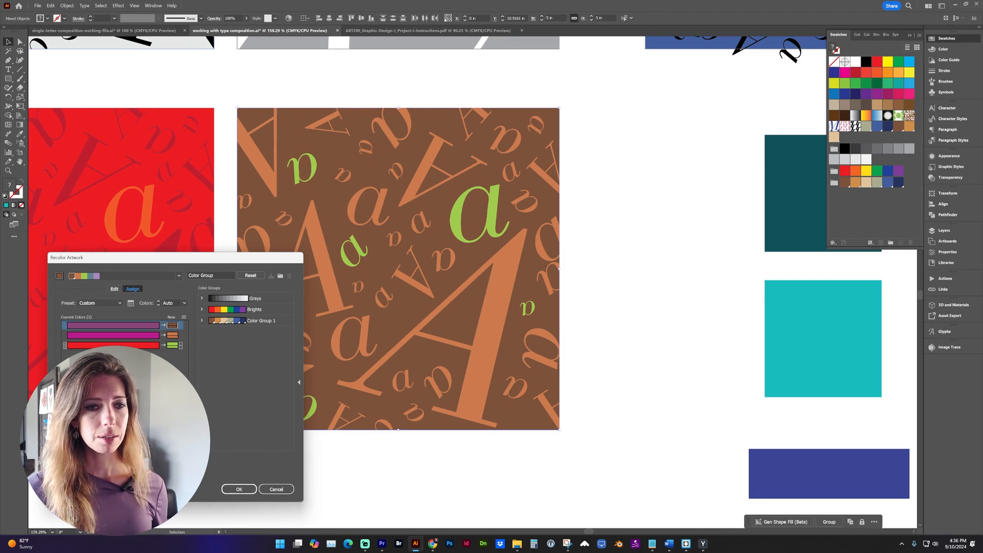
pyautogui.moveTo(138, 263); pyautogui.dragTo(450, 106)
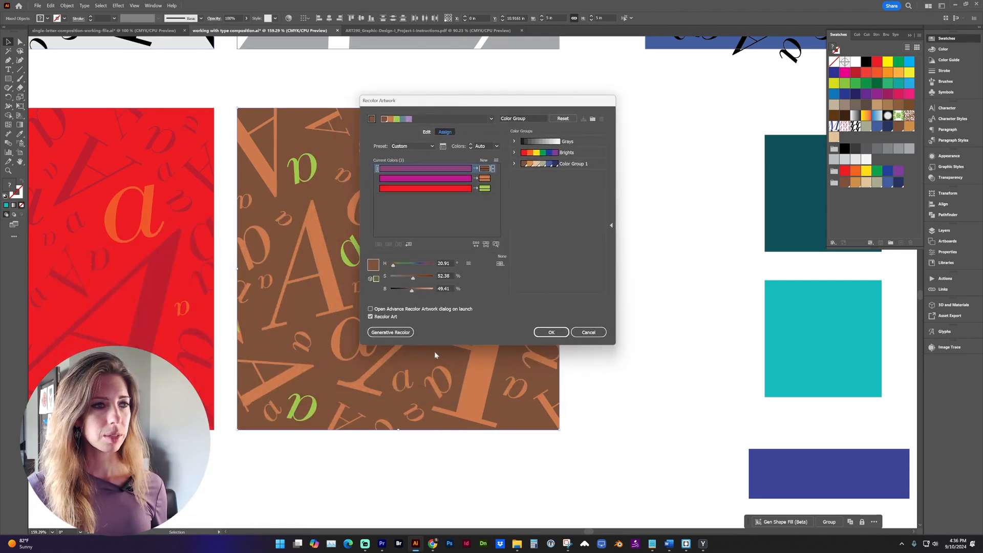
# - Switch to Generative Recolor for the selected composition and generate variations from the Faded emerald city sample prompt
pyautogui.click(391, 332)
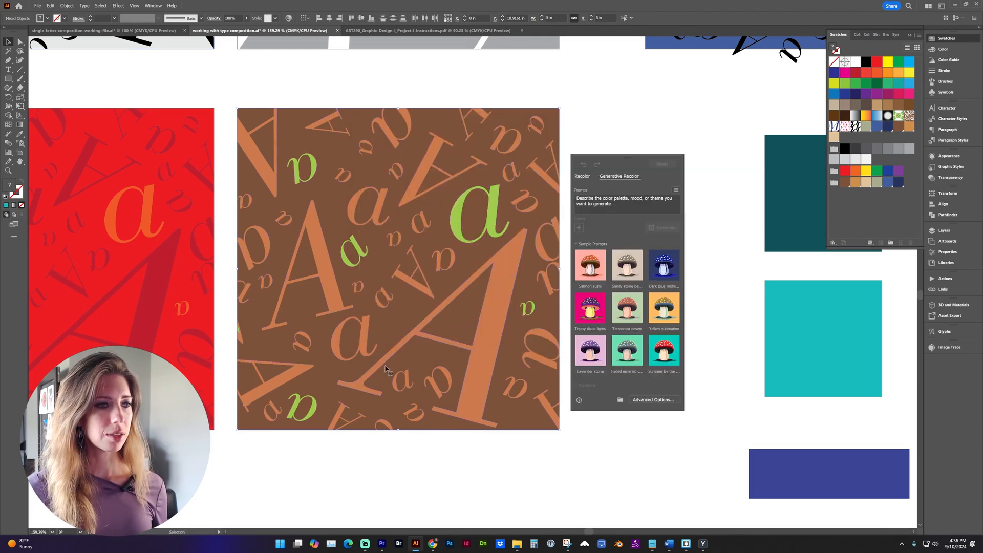
pyautogui.click(51, 8)
pyautogui.click(50, 7)
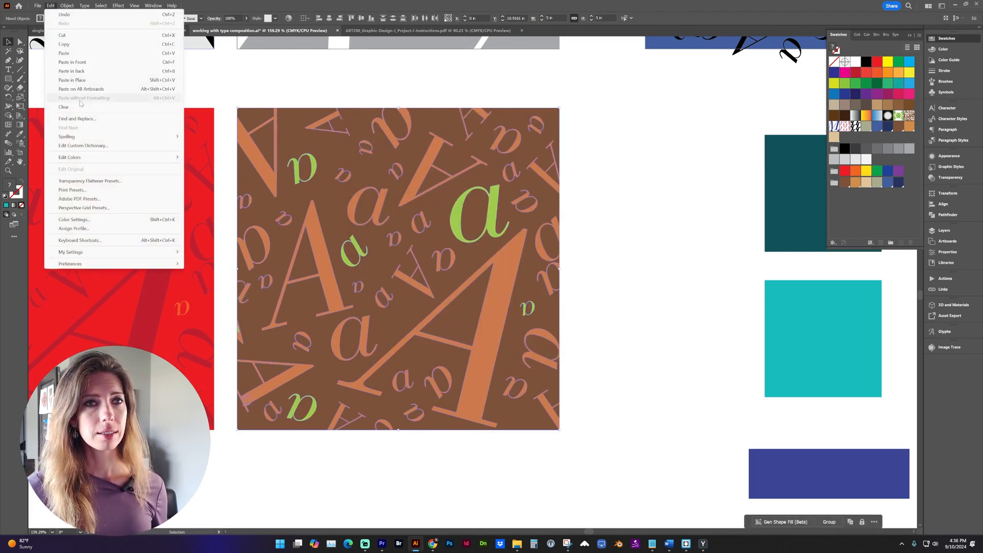
pyautogui.moveTo(87, 159)
pyautogui.click(226, 178)
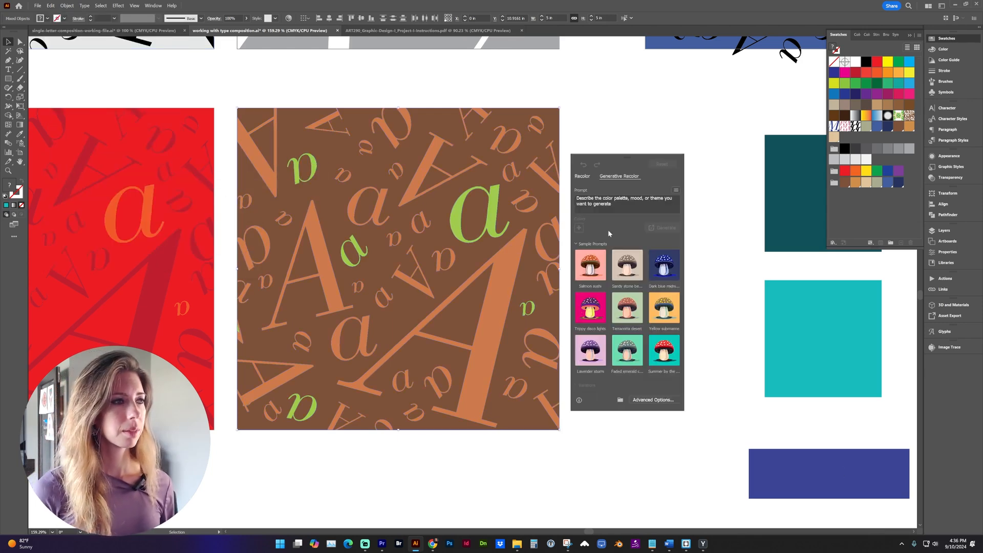
pyautogui.click(635, 350)
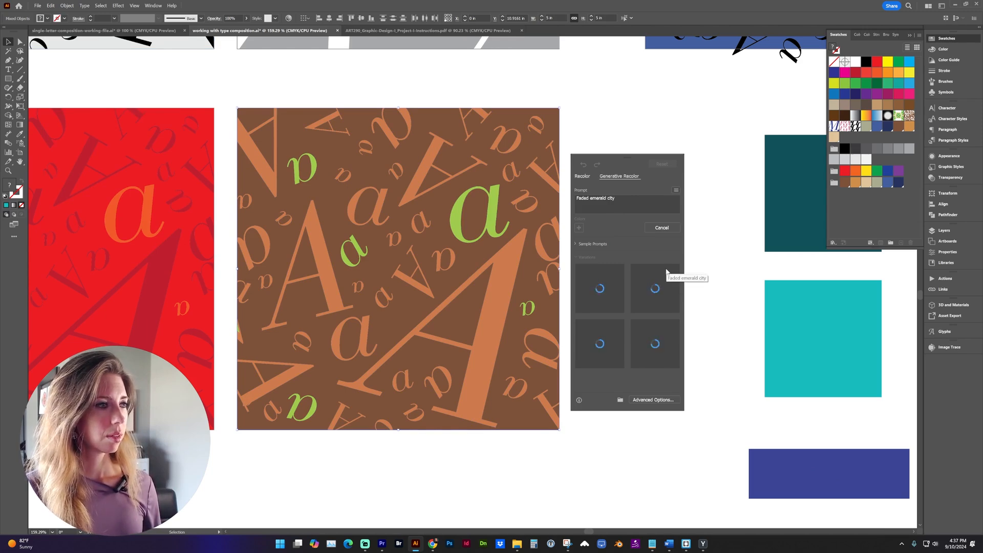
# - Replace the recolor prompt with "calm", generate variations and apply the orange-brown one
pyautogui.click(613, 204)
pyautogui.press('BackSpace')
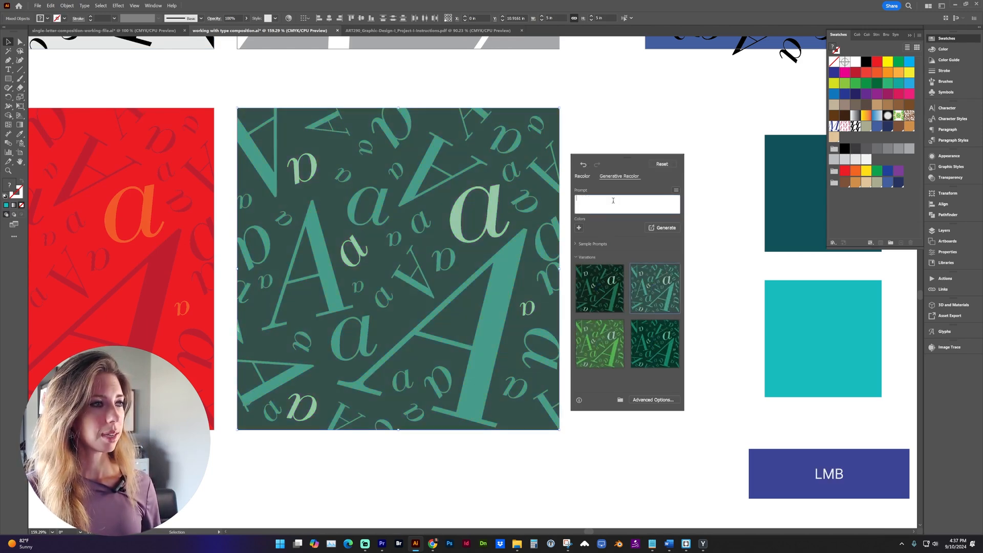
pyautogui.write('calm')
pyautogui.press('Return')
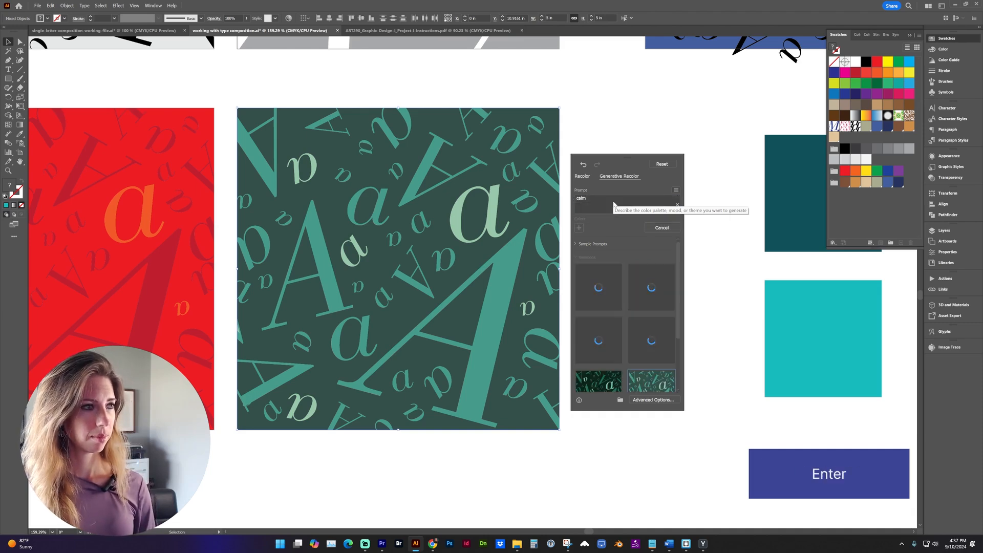
pyautogui.click(636, 290)
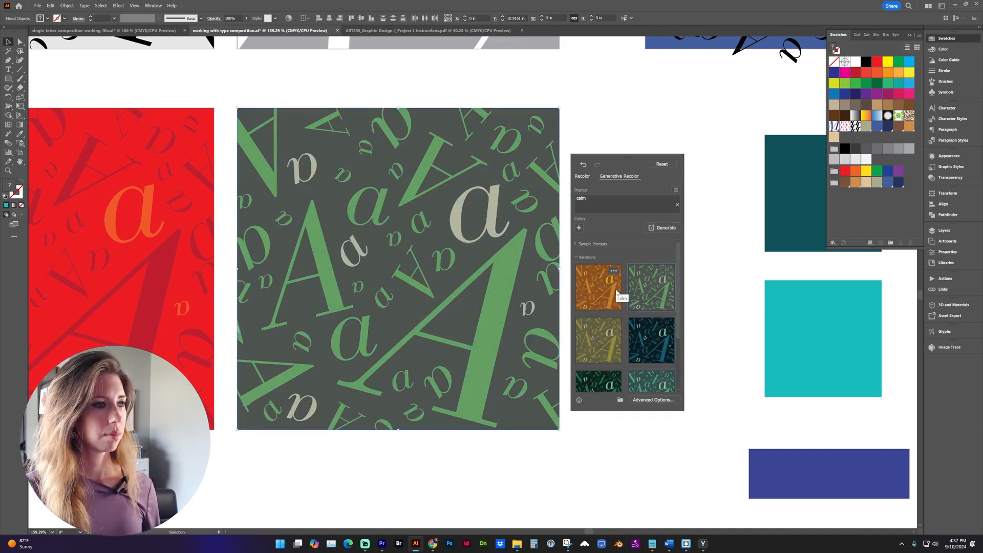
pyautogui.click(612, 293)
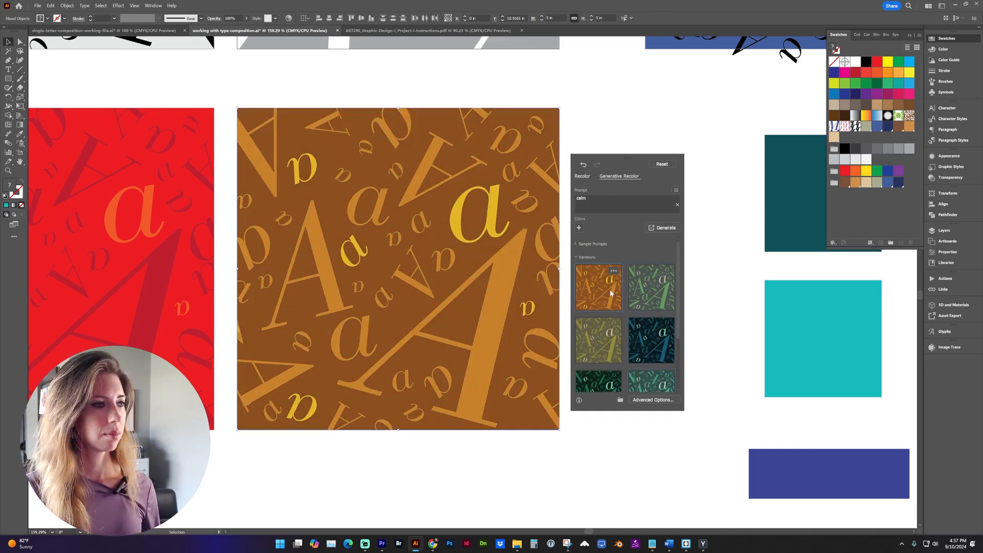
# - Add the medium blue swatch to the calm prompt, regenerate, apply the all-blue variation and deselect the composition
pyautogui.click(579, 229)
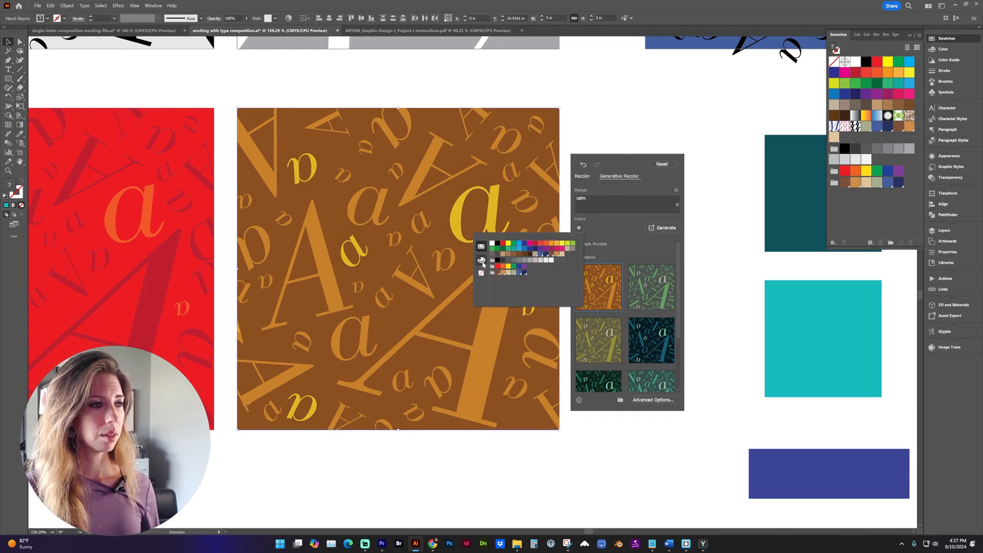
pyautogui.click(519, 273)
pyautogui.click(625, 229)
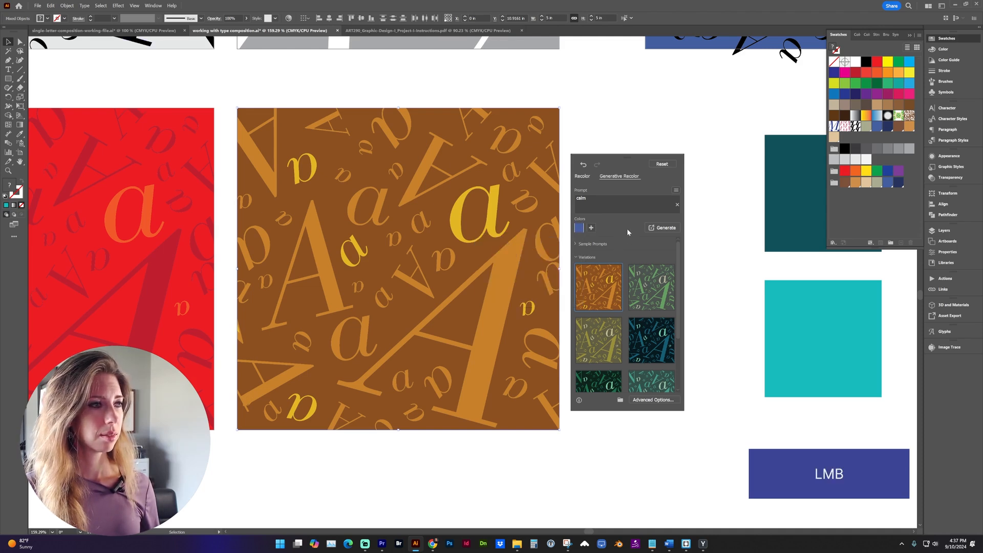
pyautogui.click(666, 228)
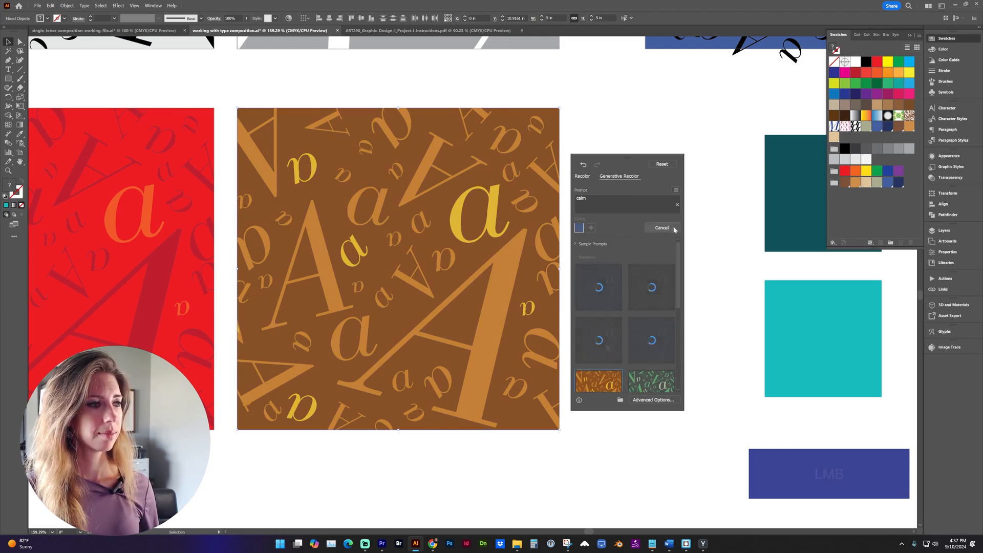
pyautogui.click(599, 337)
pyautogui.click(603, 291)
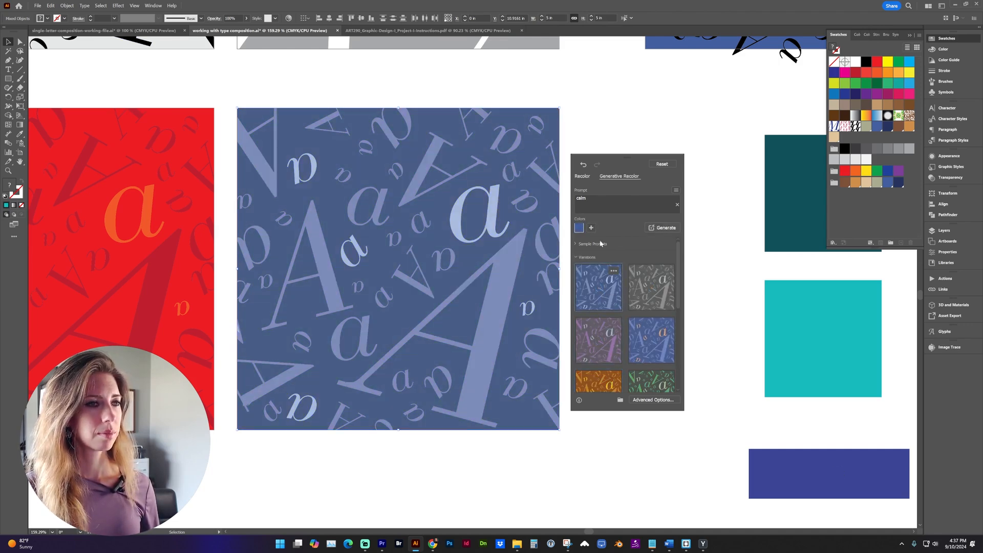
pyautogui.click(611, 131)
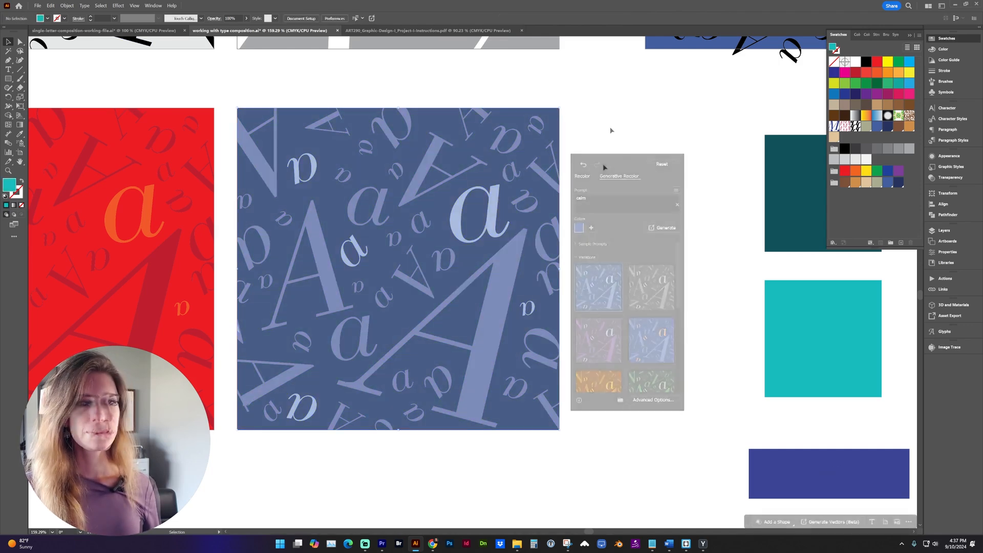